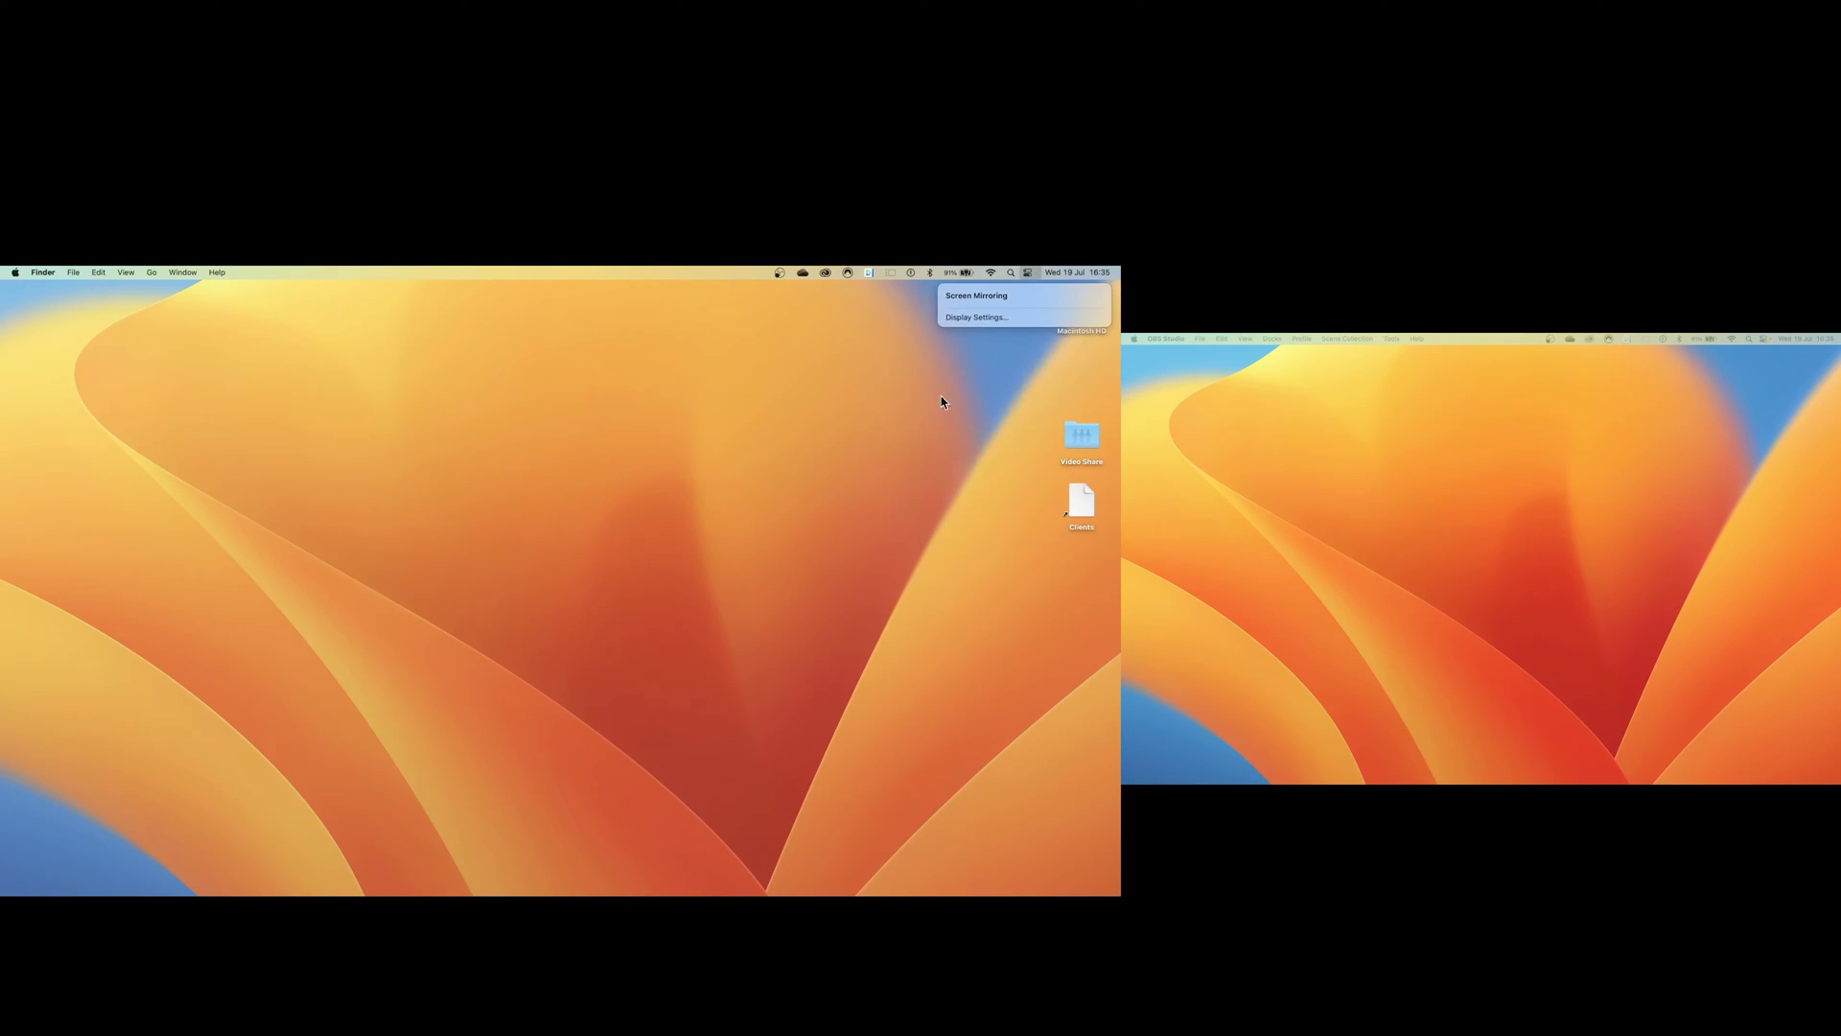
# - Arrange the Built-in Display to the right of the U32J59x display, then close System Settings
pyautogui.click(980, 319)
pyautogui.click(629, 525)
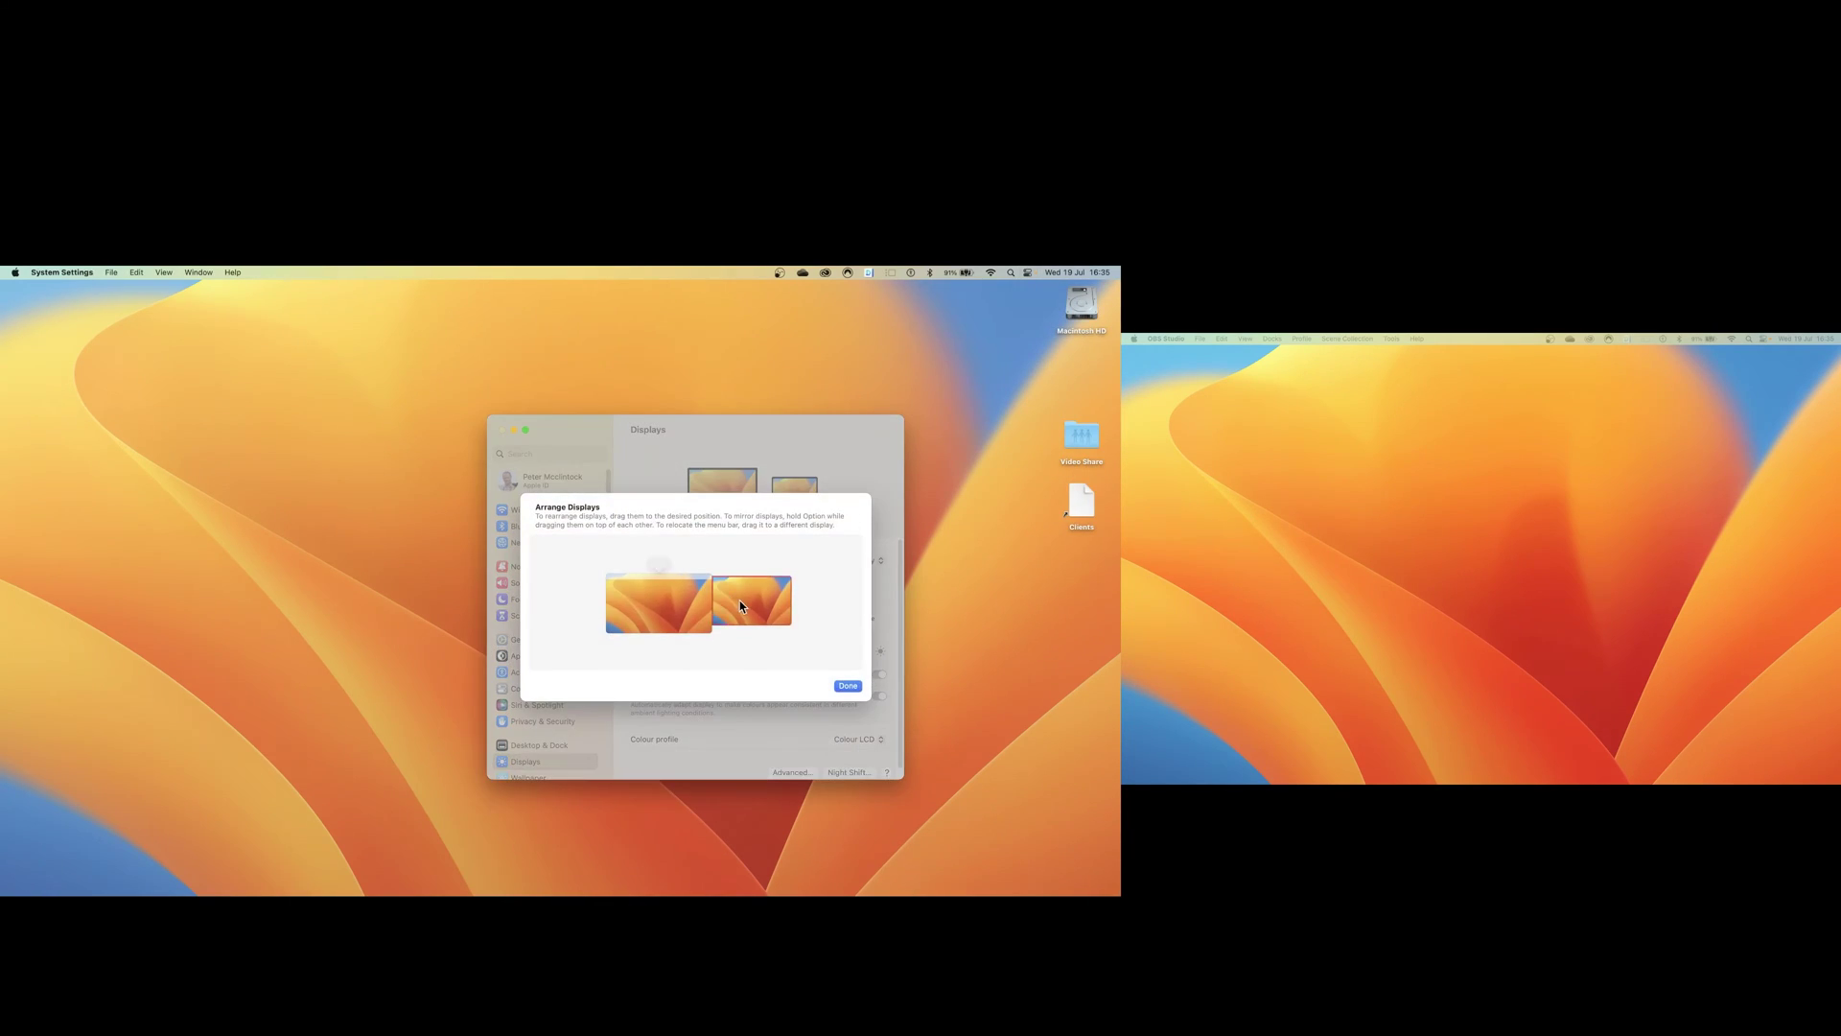
pyautogui.moveTo(619, 595); pyautogui.dragTo(765, 600)
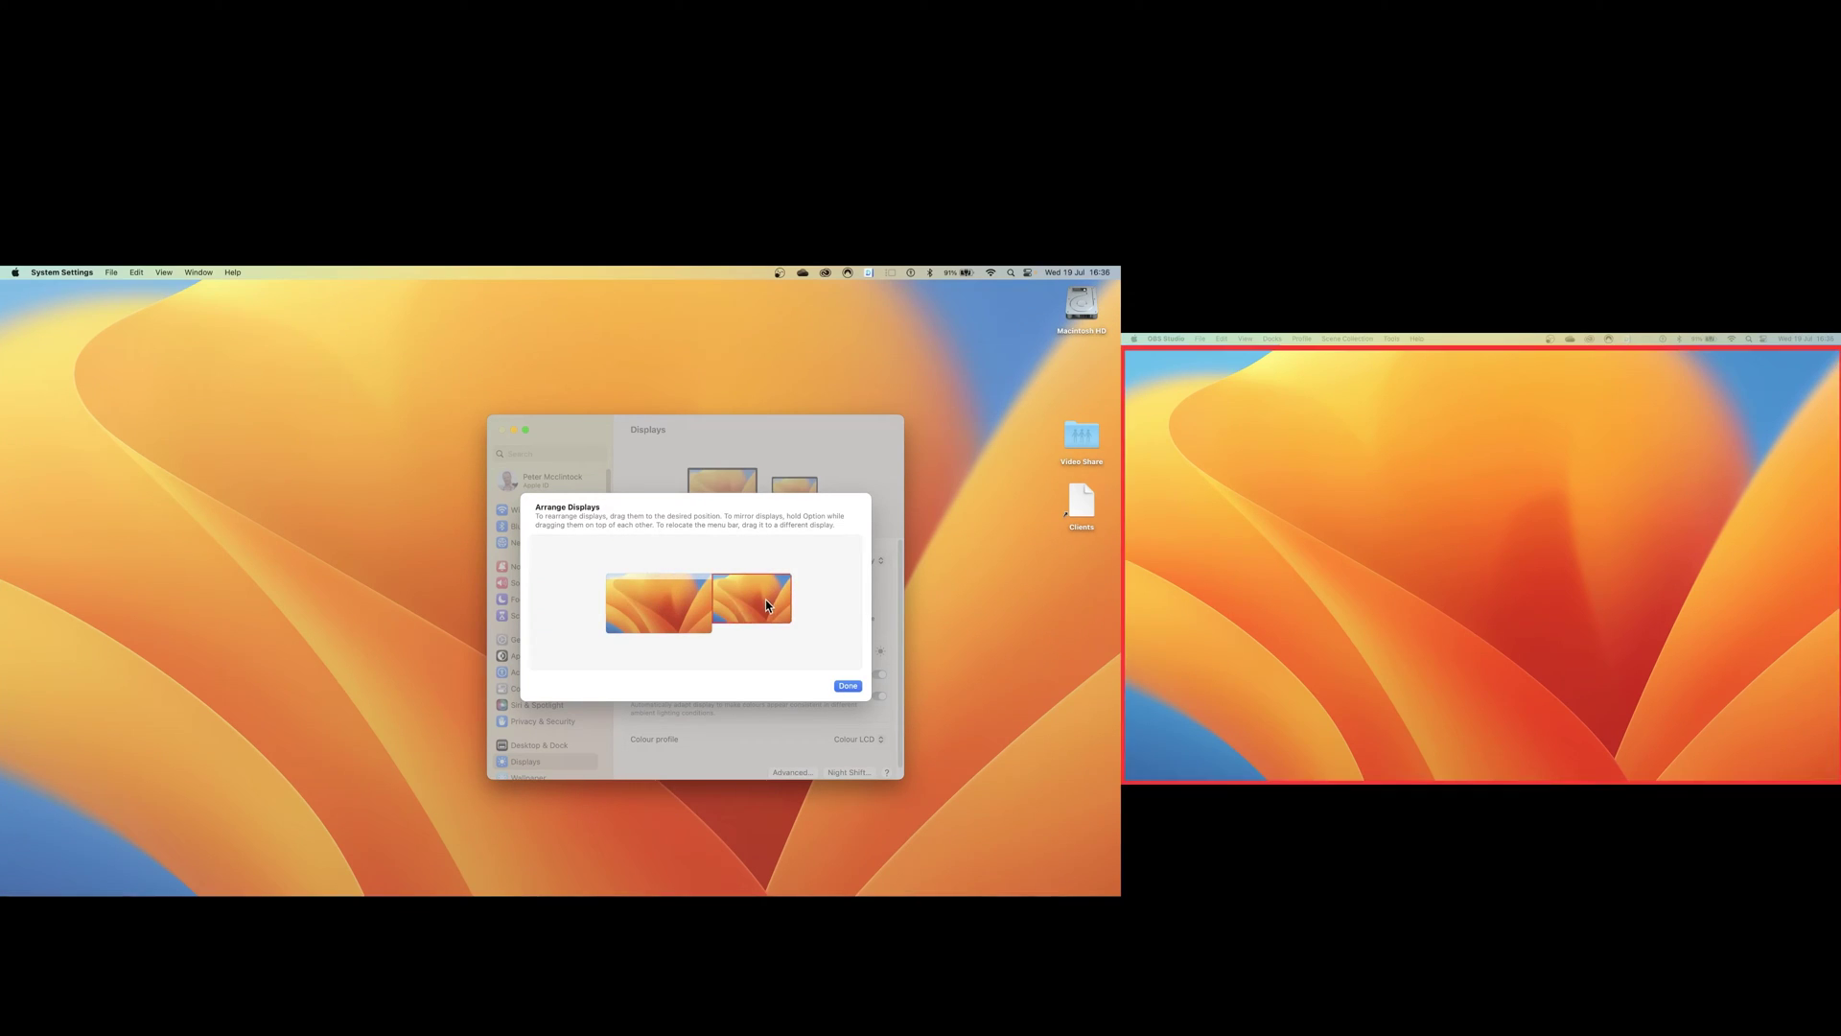
pyautogui.click(848, 686)
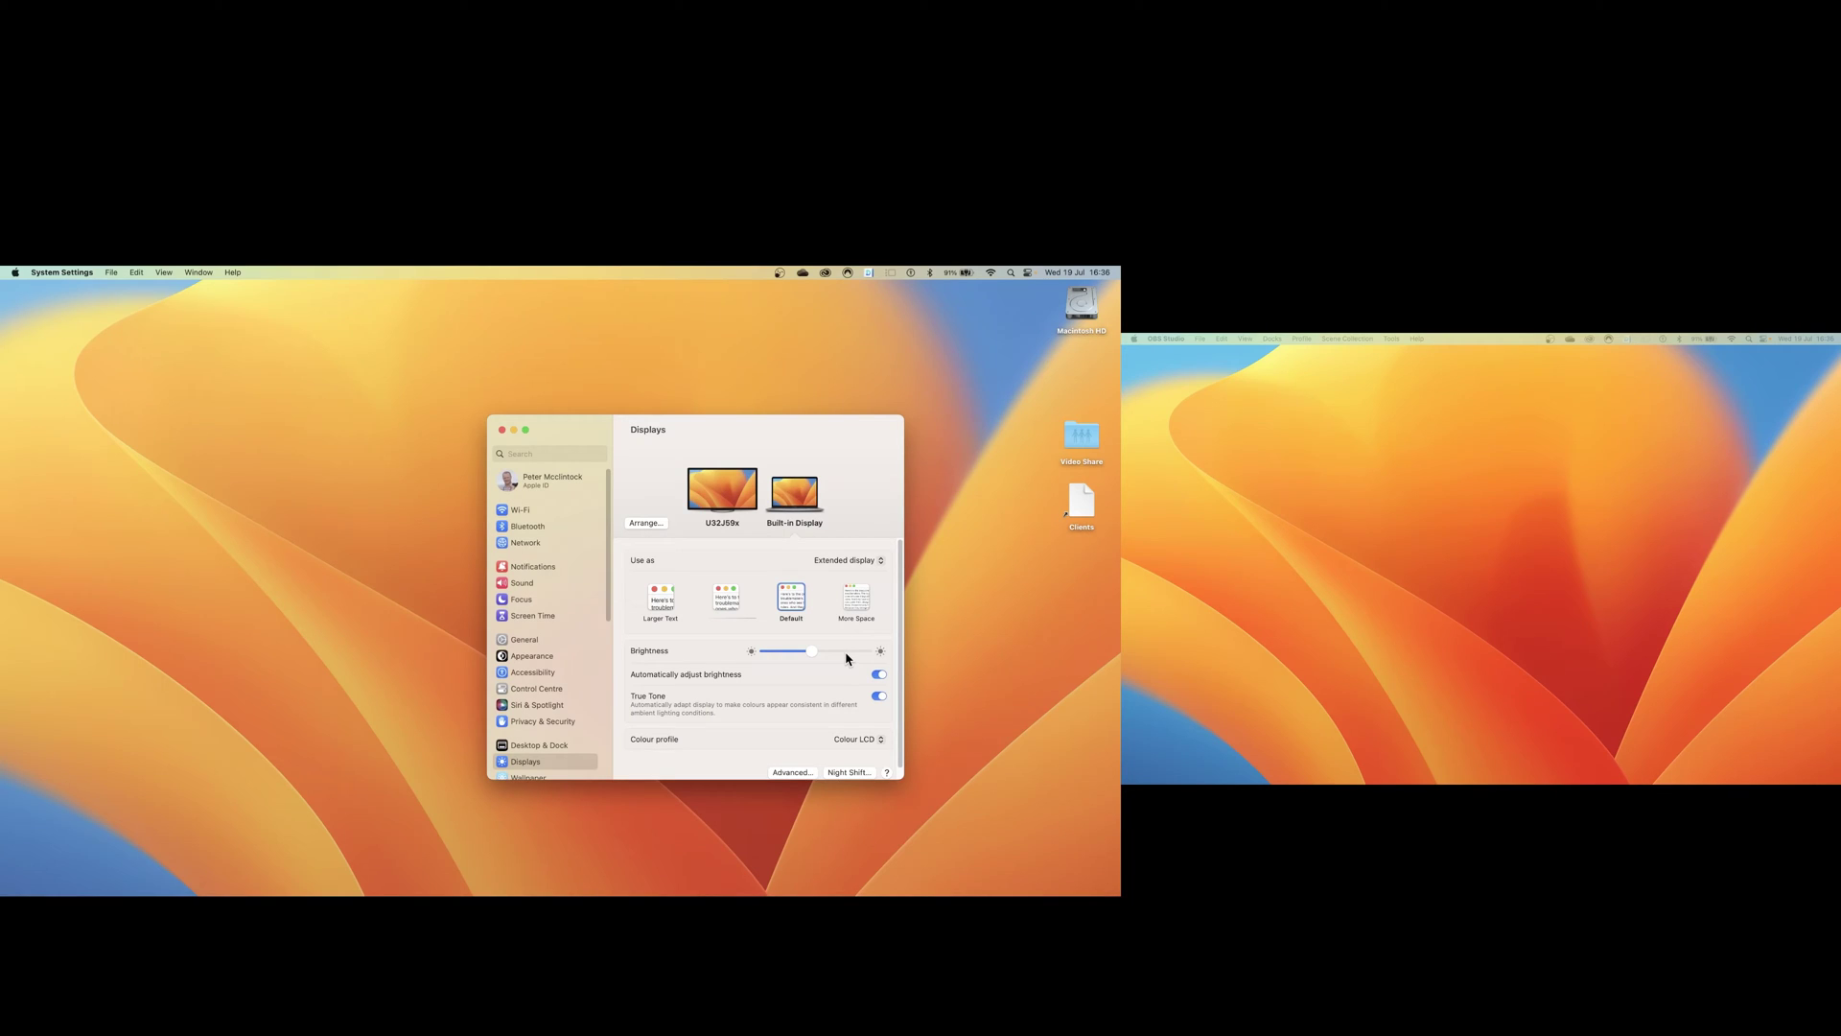
pyautogui.click(501, 431)
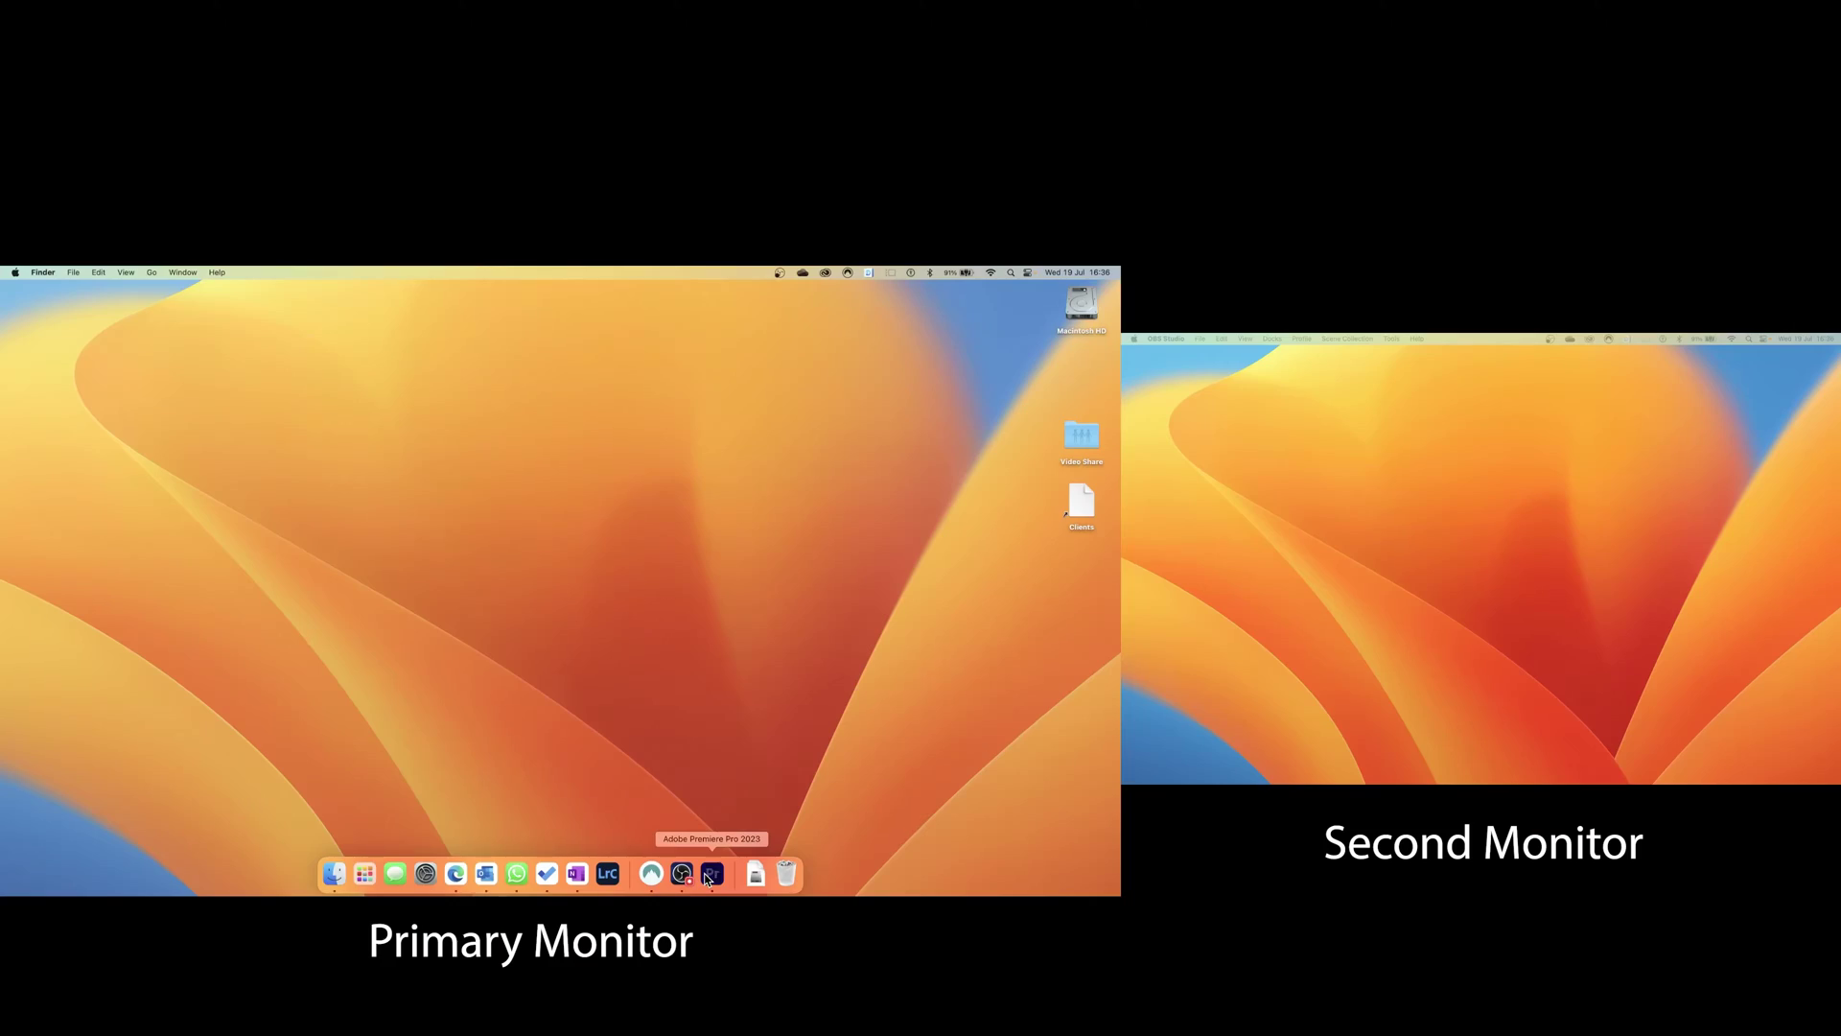
# - In the Red Arrows project's Playback settings, enable Video Stream for Adobe Monitor 1 and 2
pyautogui.click(709, 873)
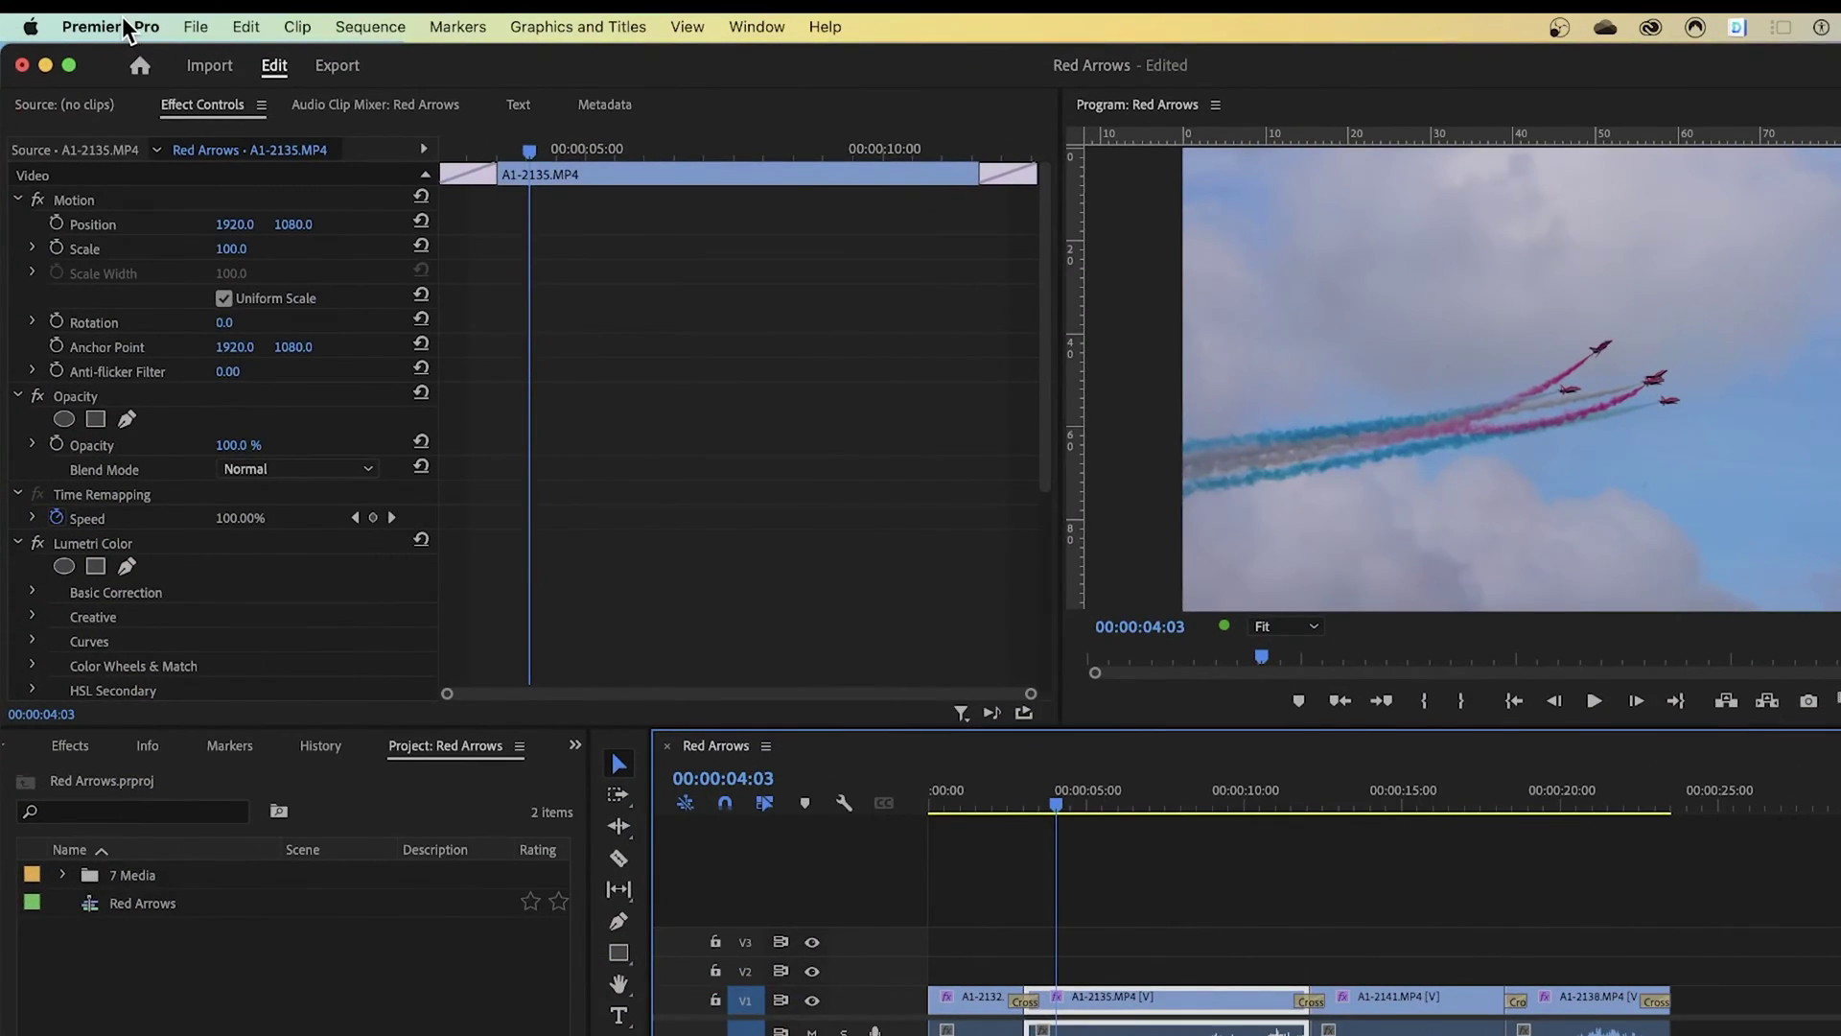
pyautogui.click(124, 26)
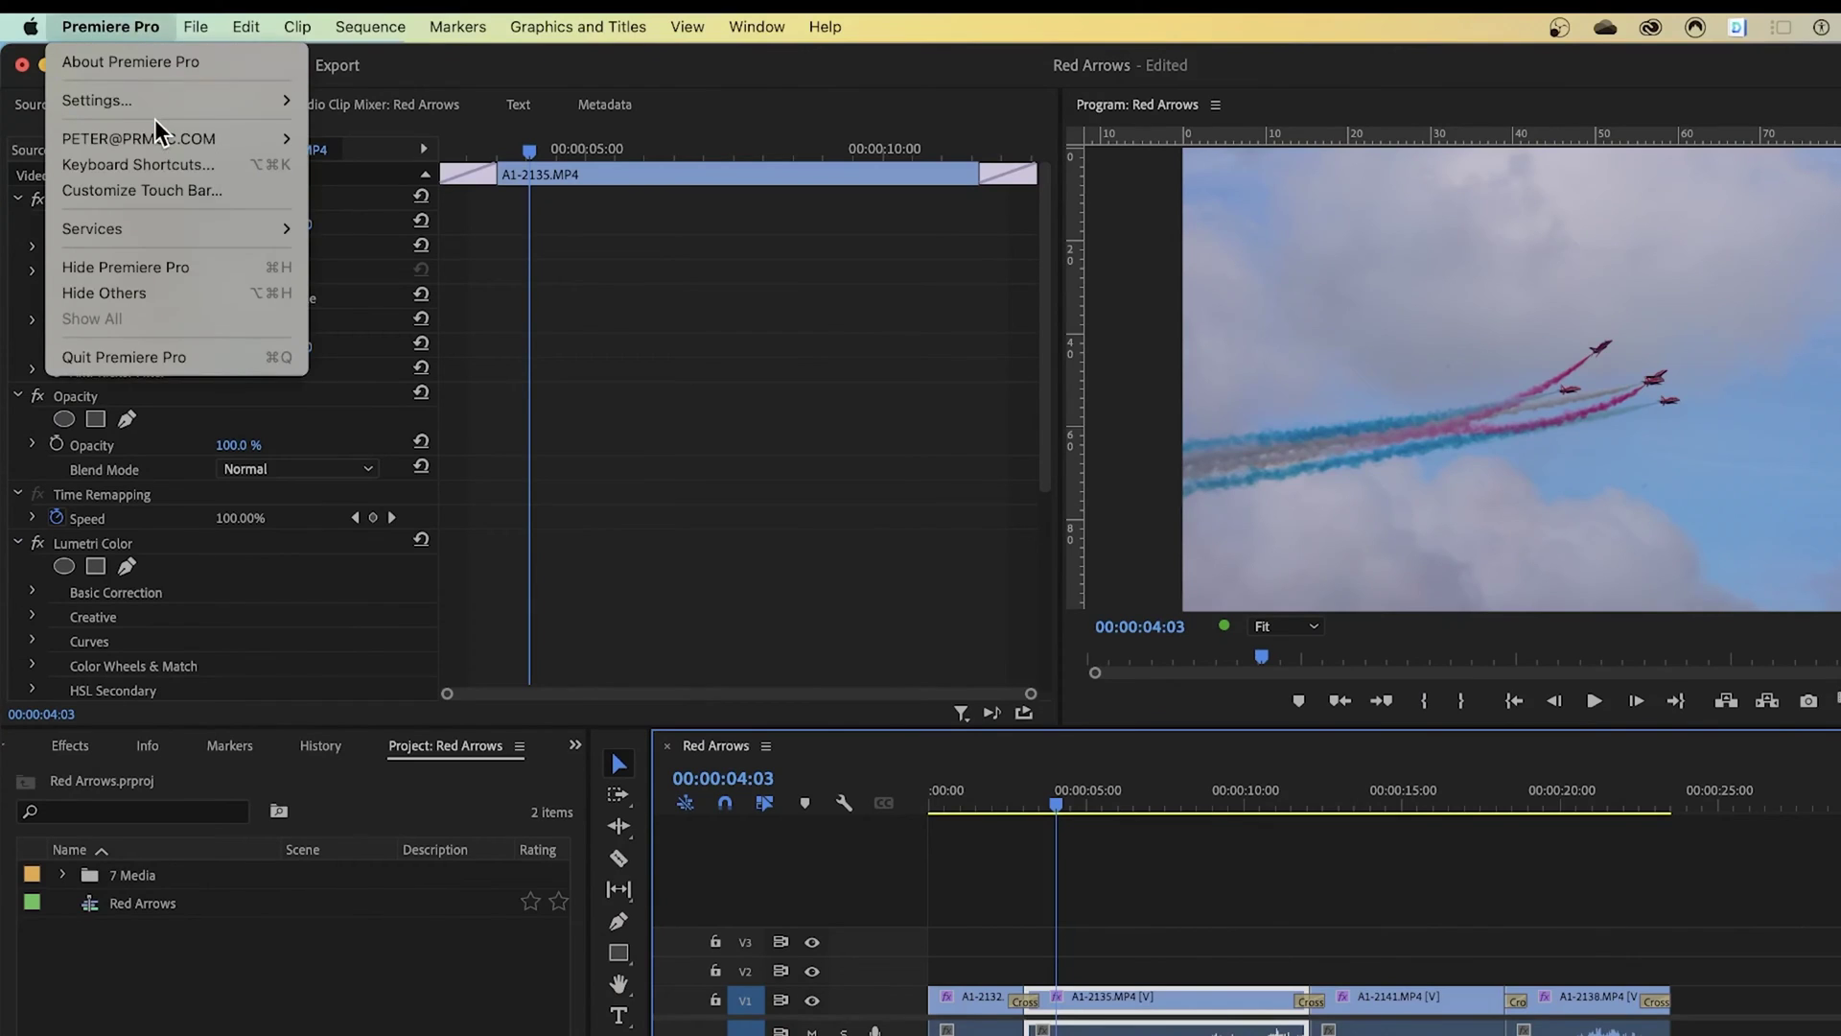
pyautogui.moveTo(158, 102)
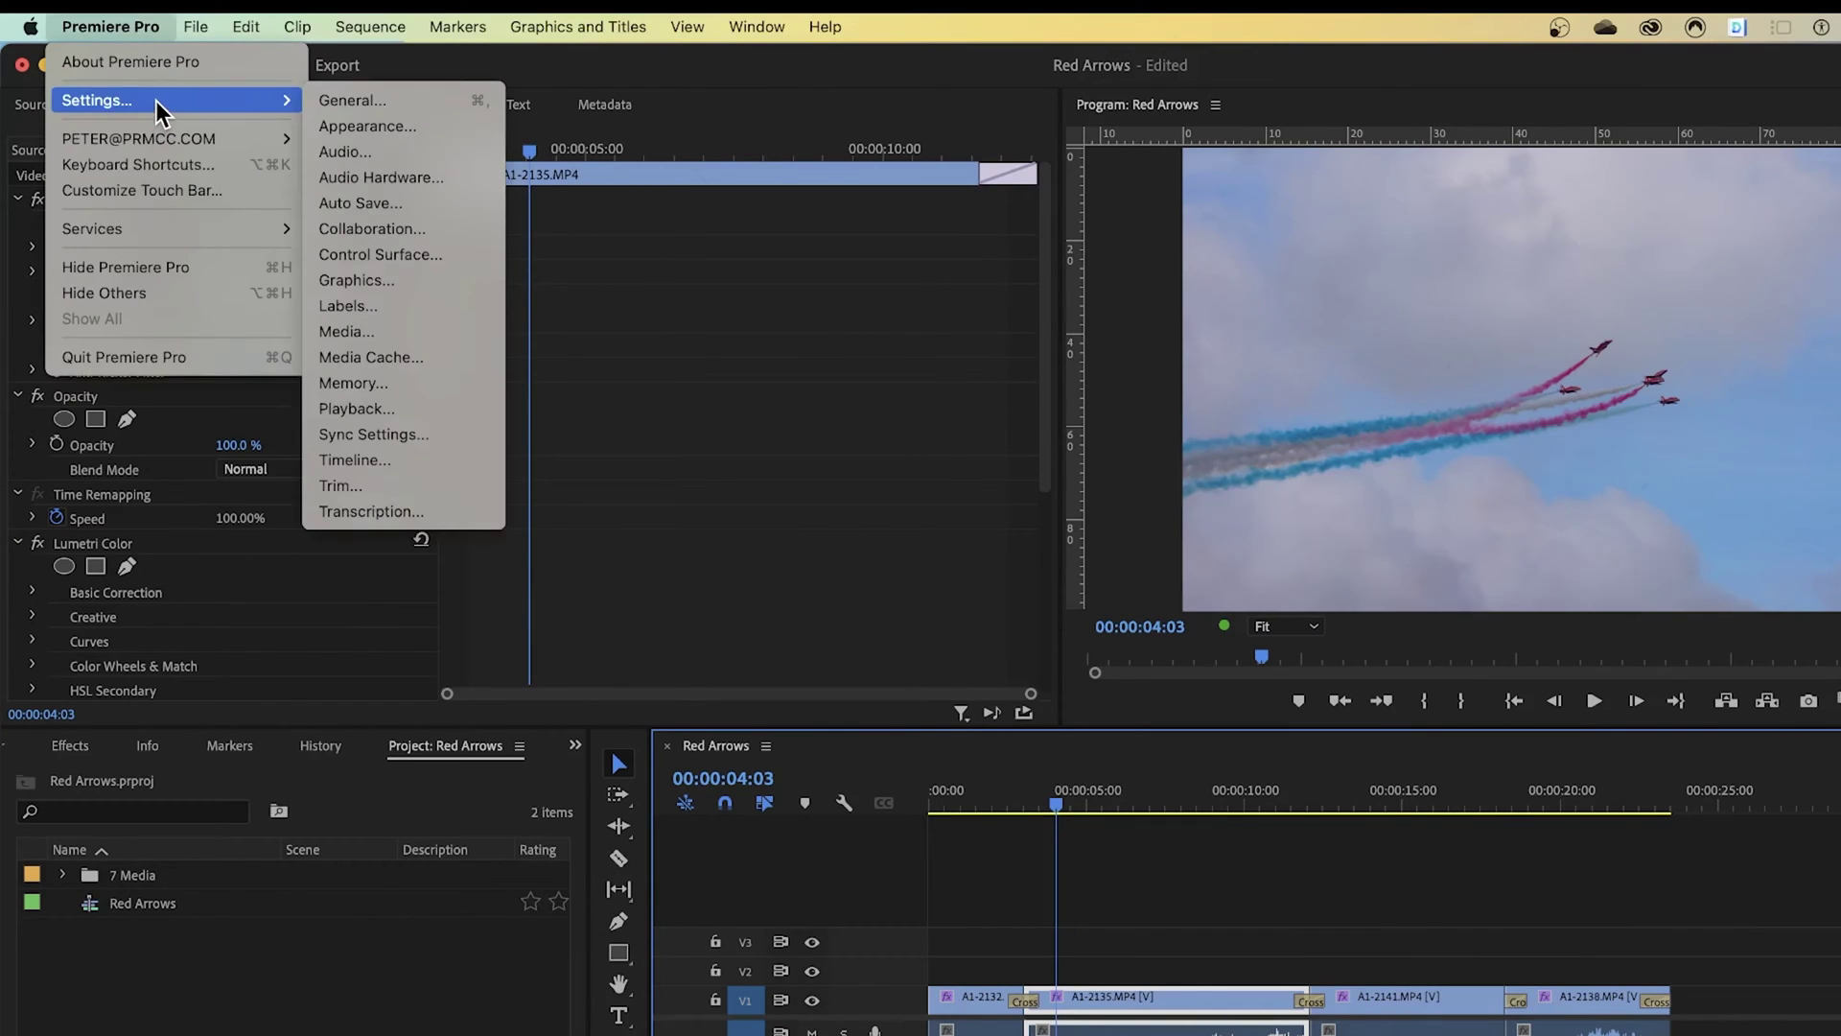
pyautogui.click(383, 411)
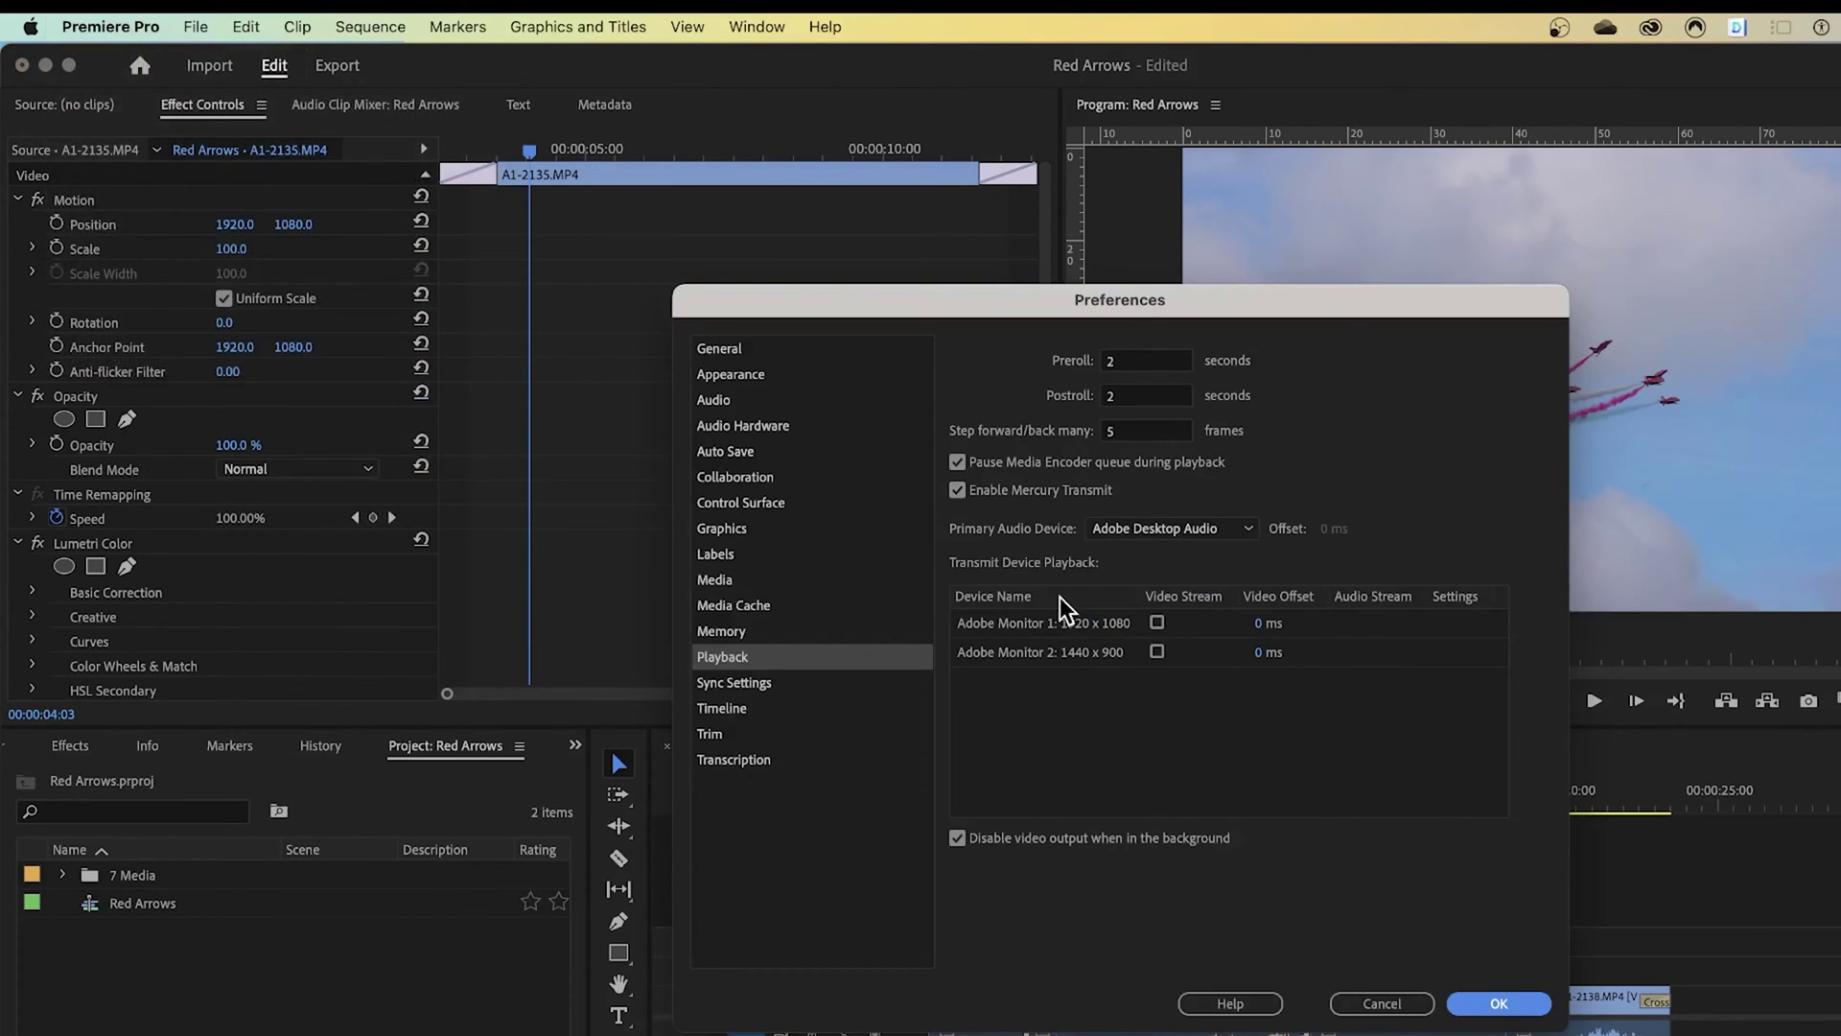
pyautogui.click(1157, 622)
pyautogui.click(1135, 649)
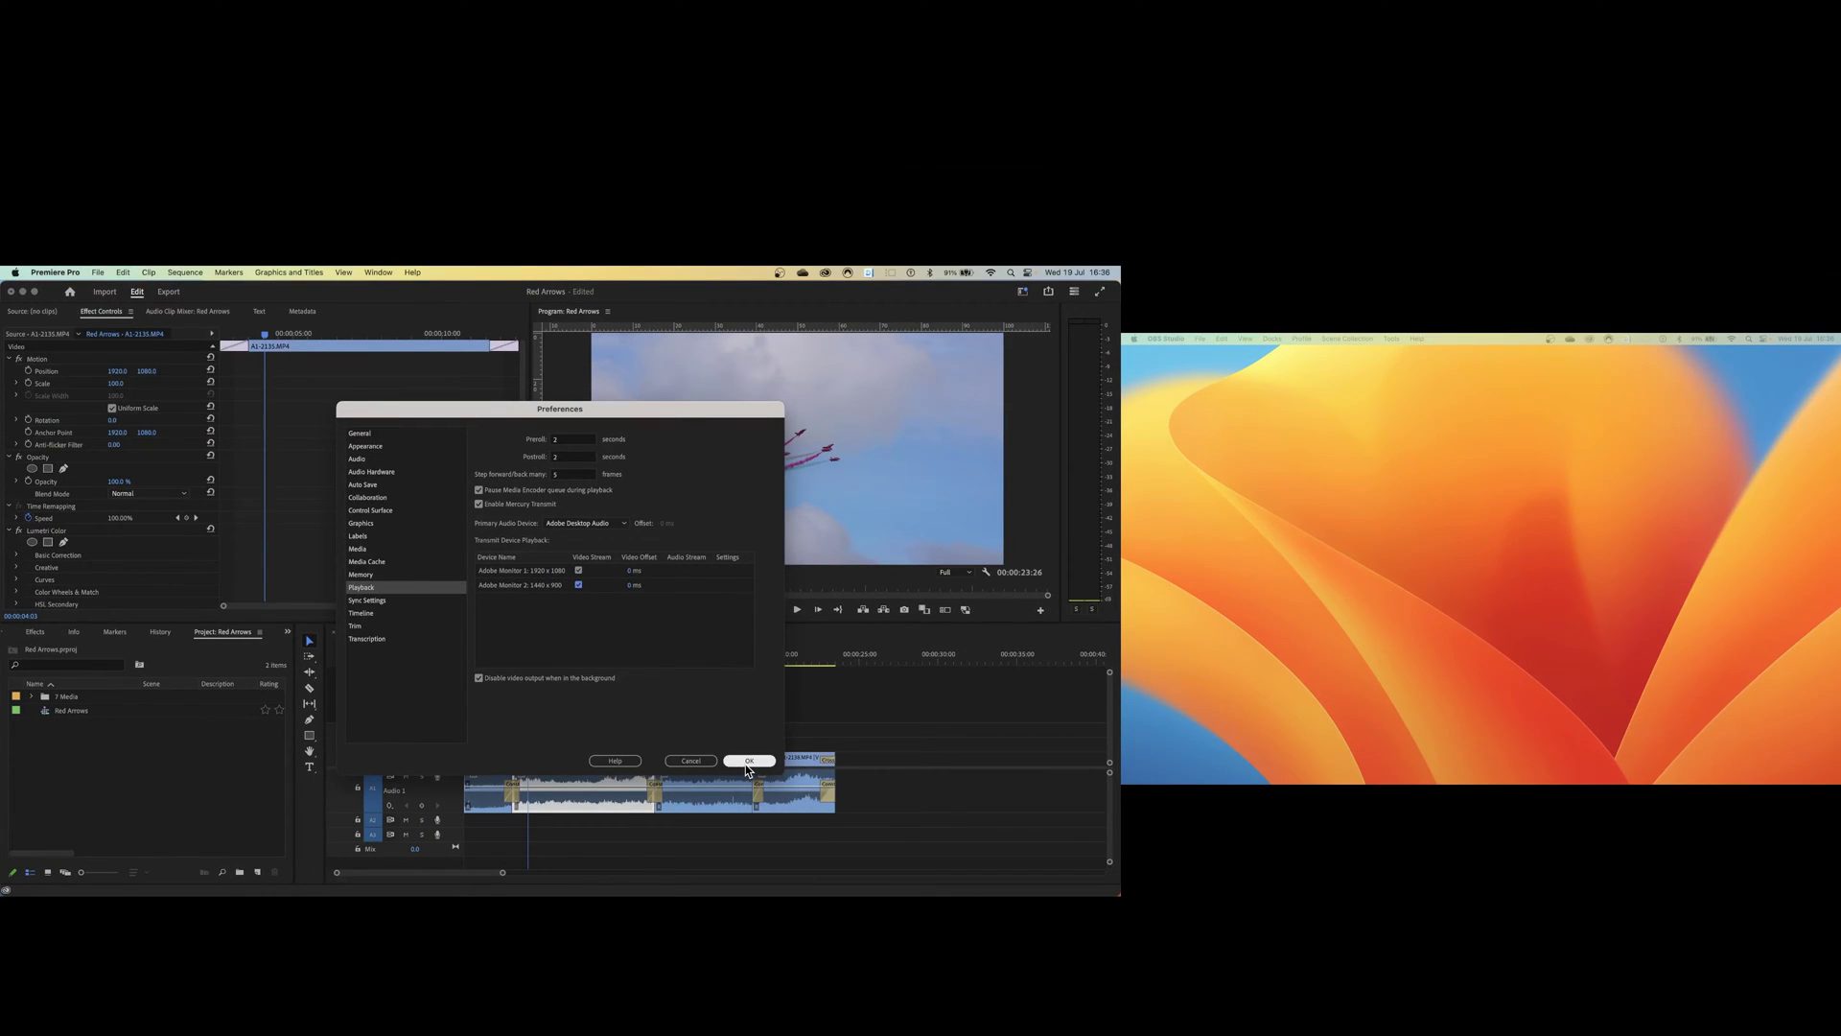
pyautogui.click(748, 760)
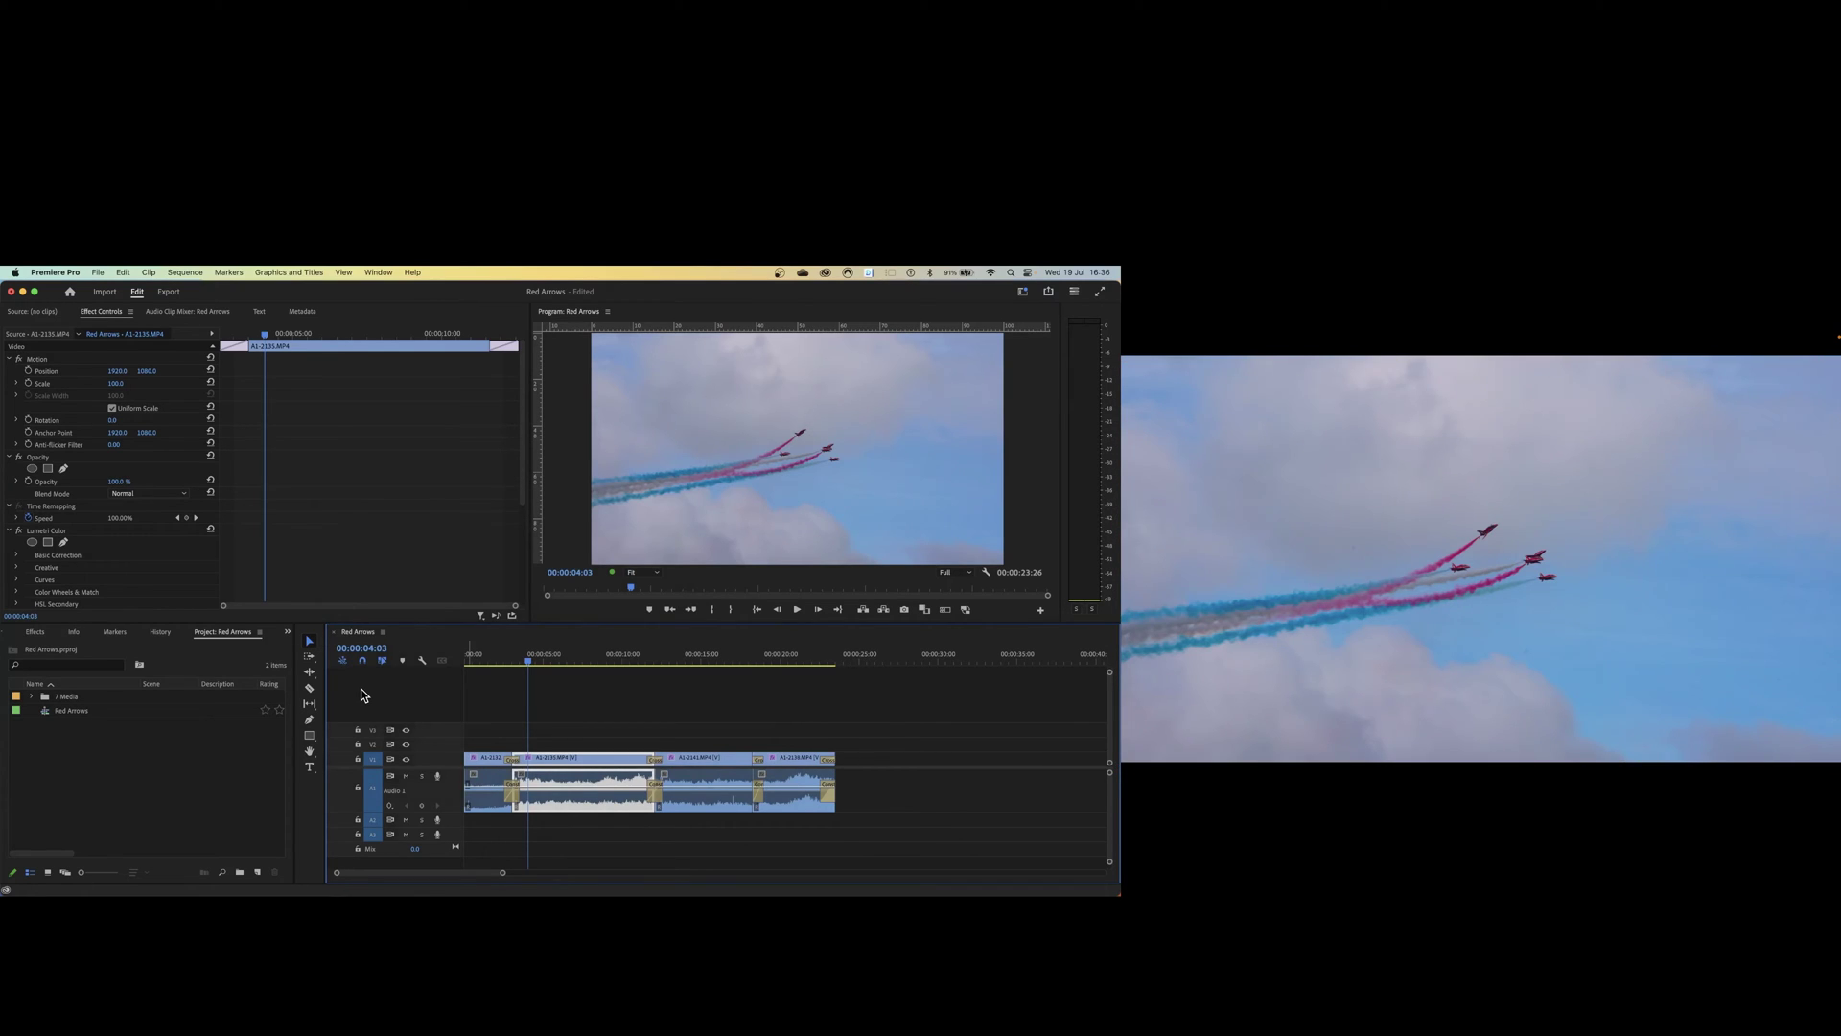
# - Play the sequence and stop at 00:00:09:37, mirrored on the second display
pyautogui.press('space')
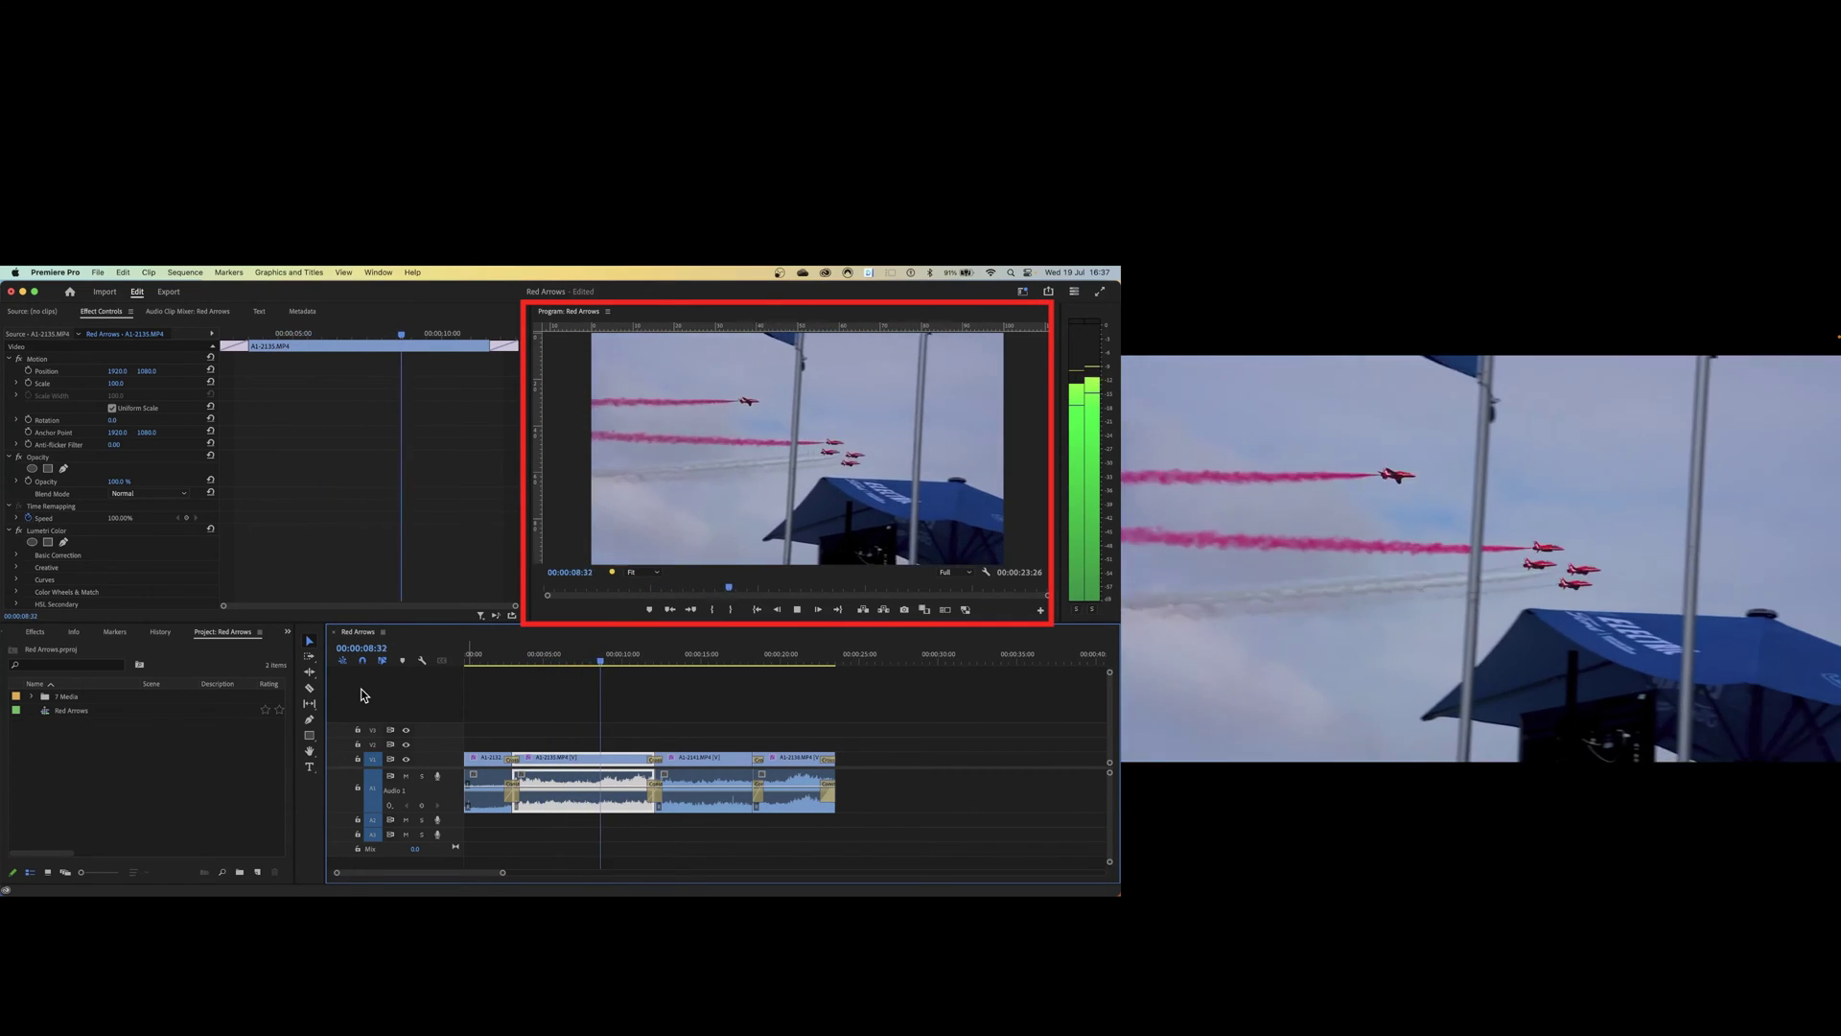
pyautogui.press('space')
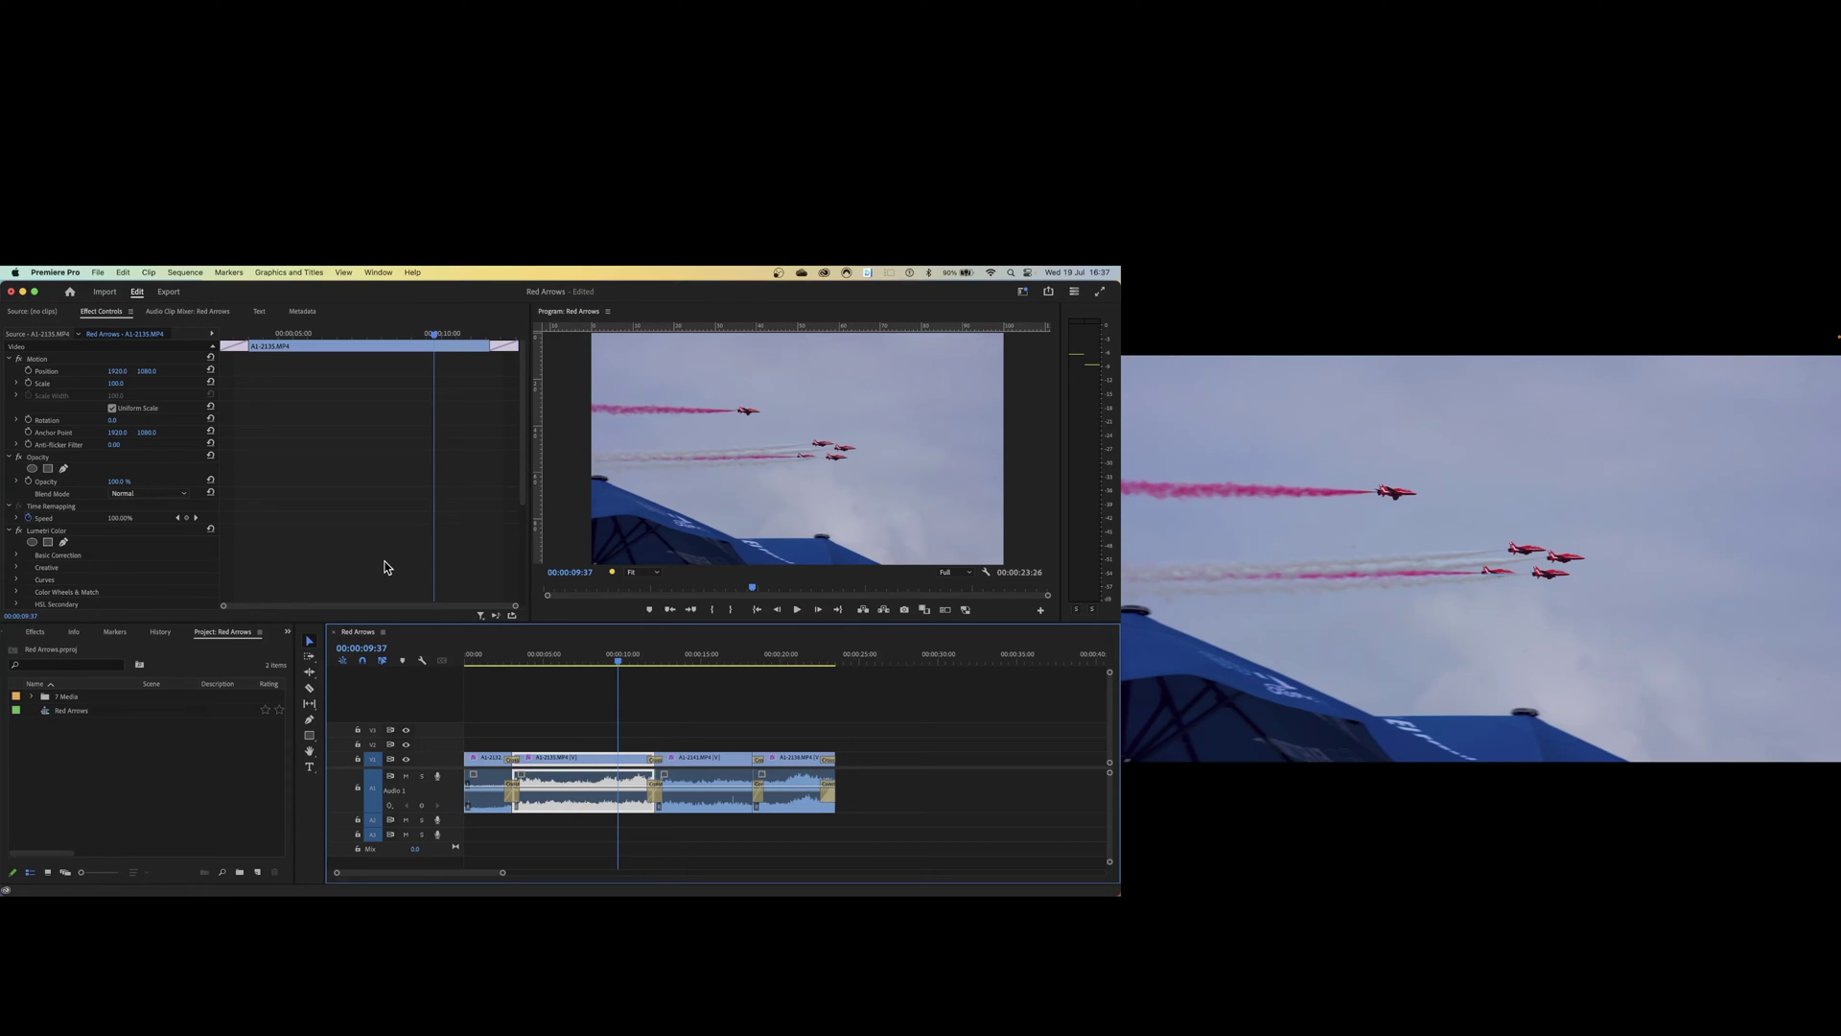
# - Turn off Video Stream for Adobe Monitor 1 in Playback settings and confirm
pyautogui.click(37, 274)
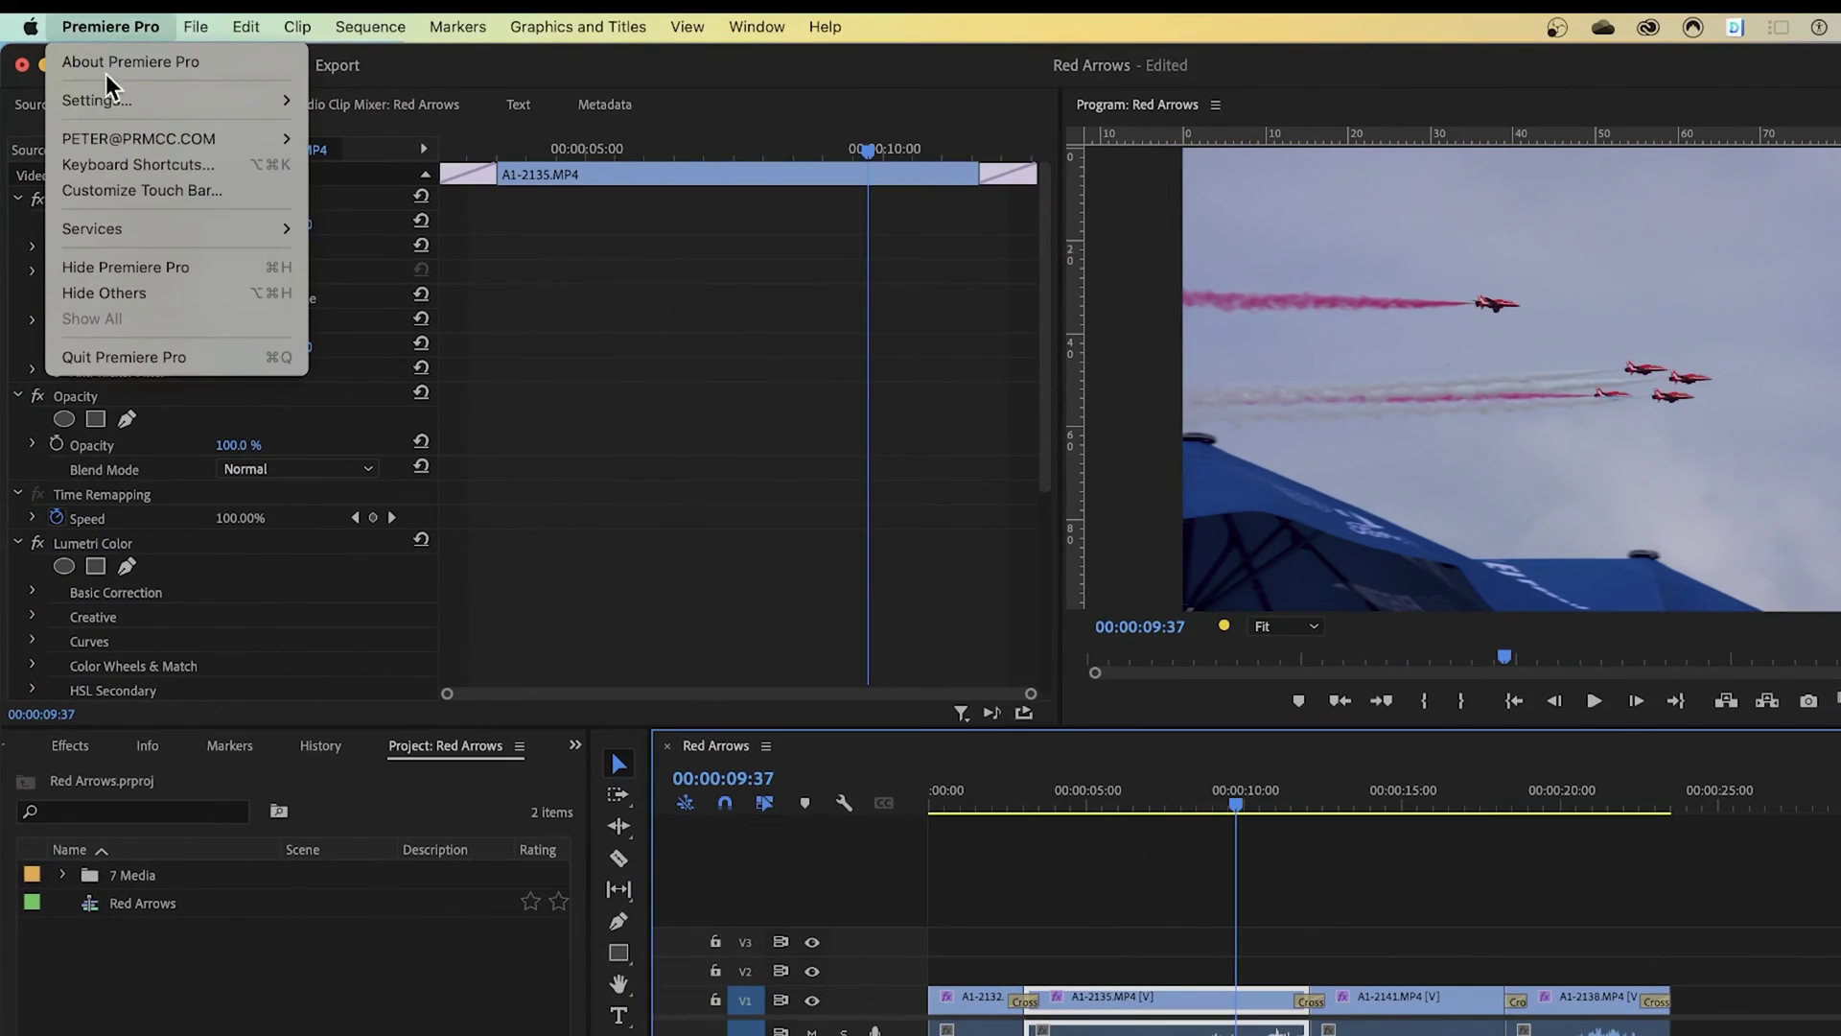
pyautogui.moveTo(71, 319)
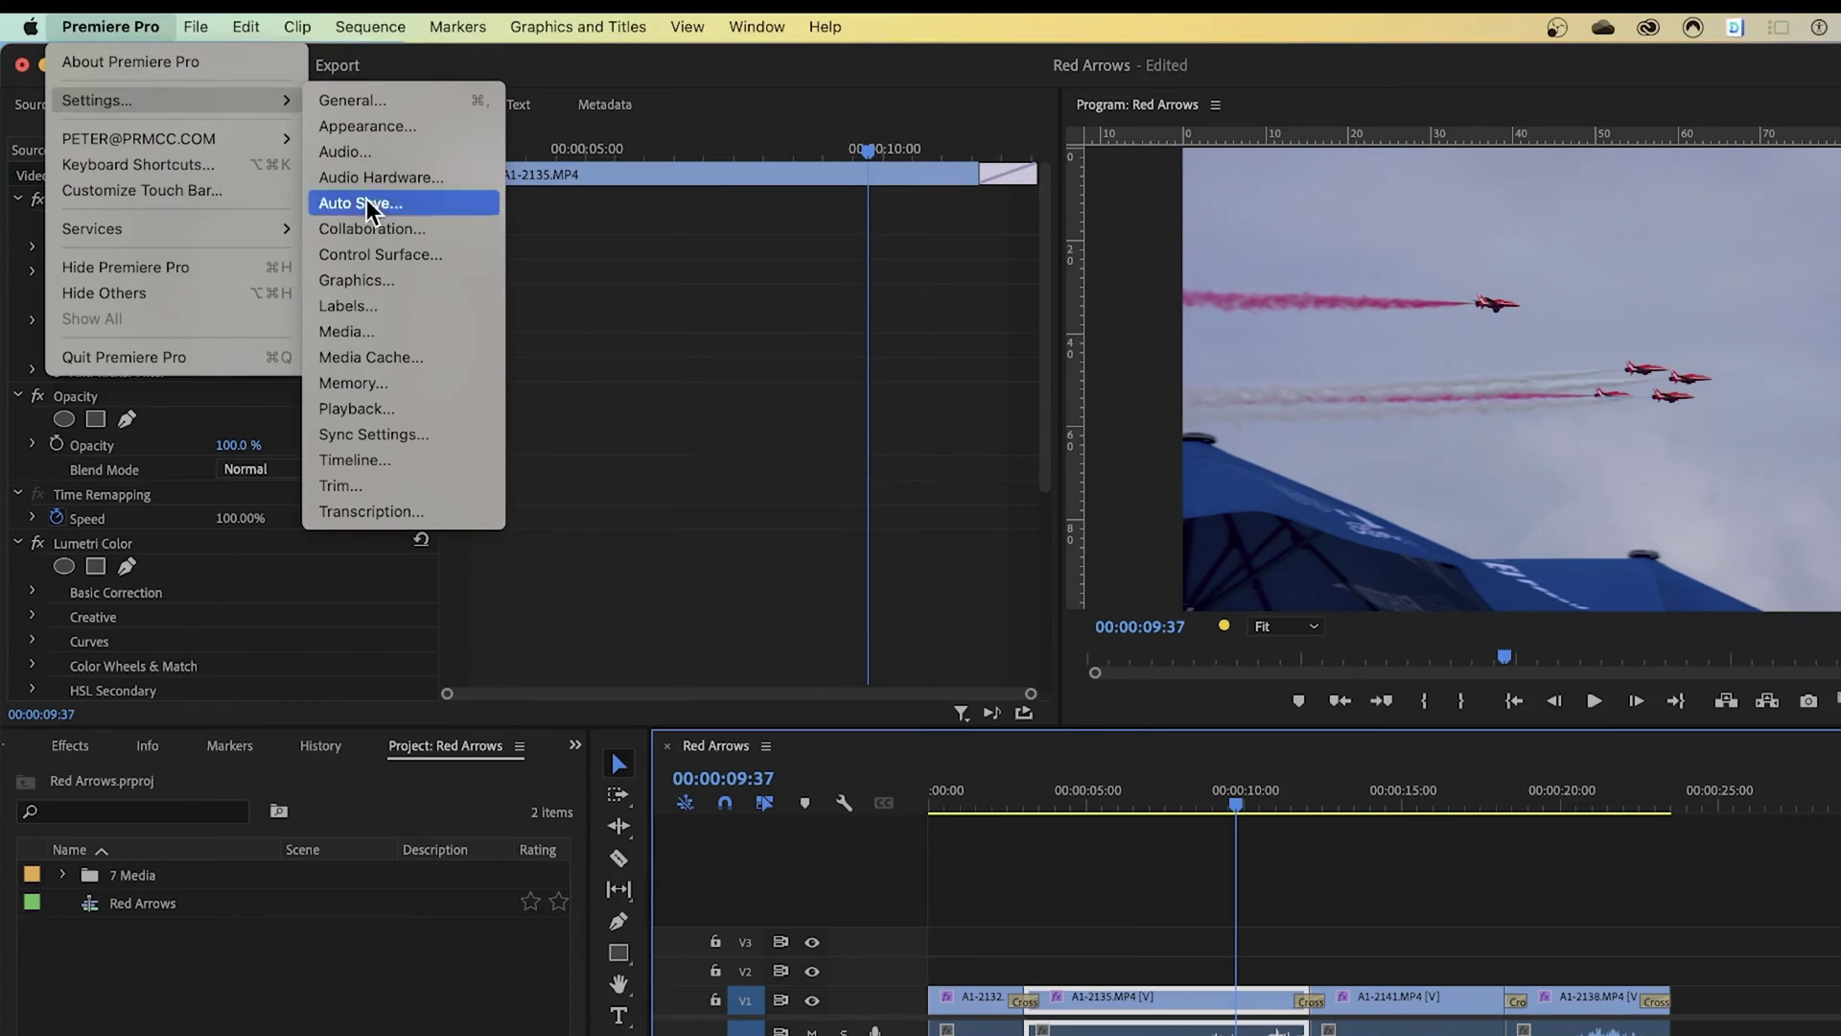
pyautogui.click(357, 408)
pyautogui.click(1157, 622)
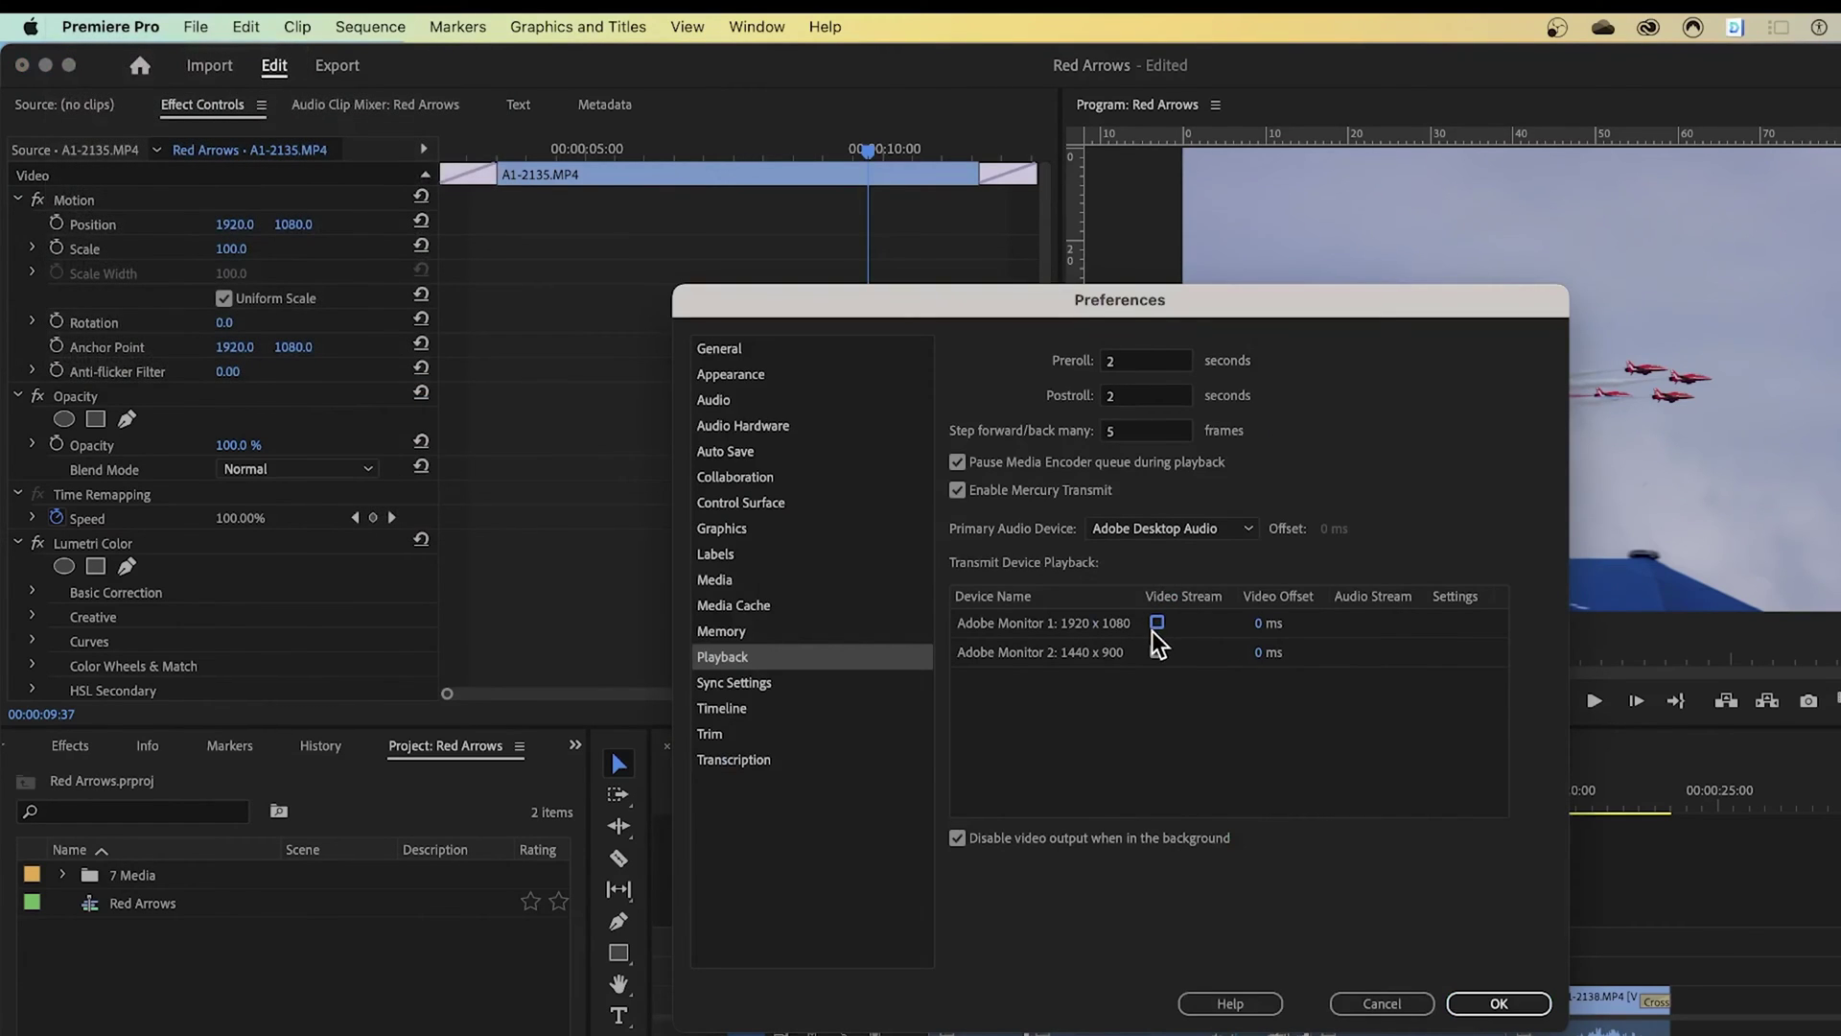
pyautogui.click(1158, 652)
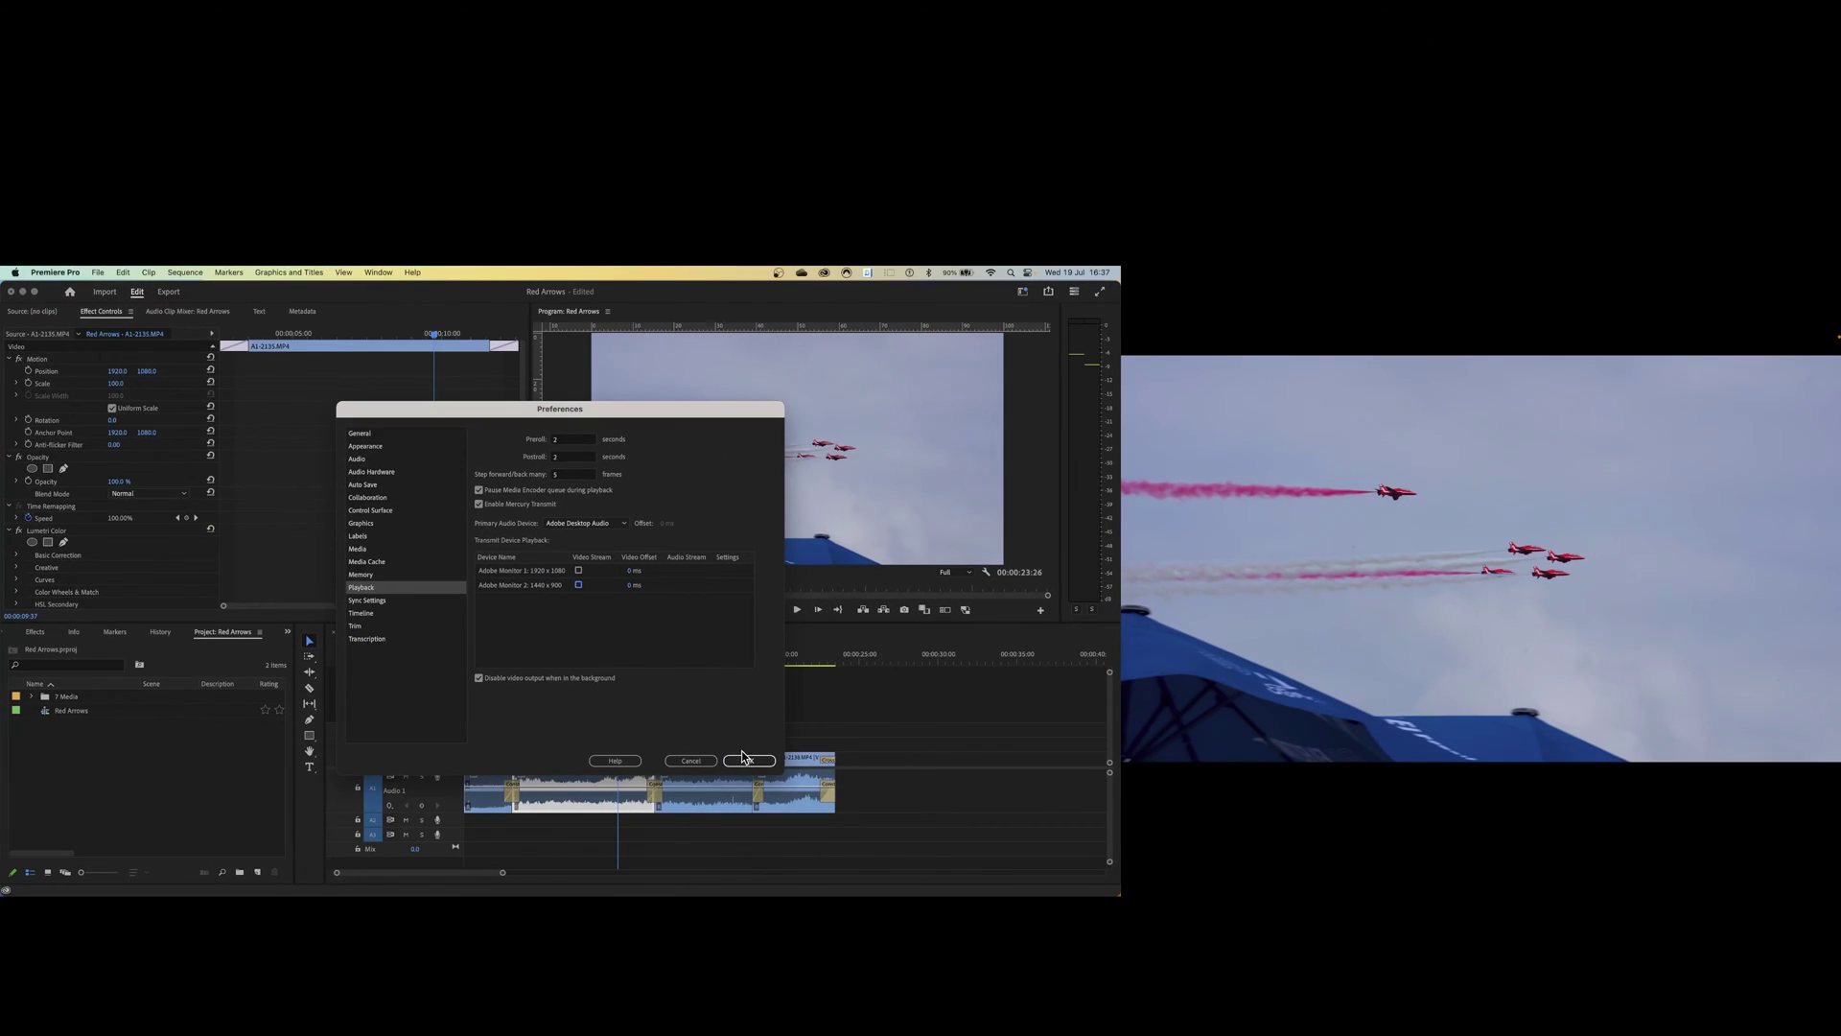
pyautogui.click(1499, 1004)
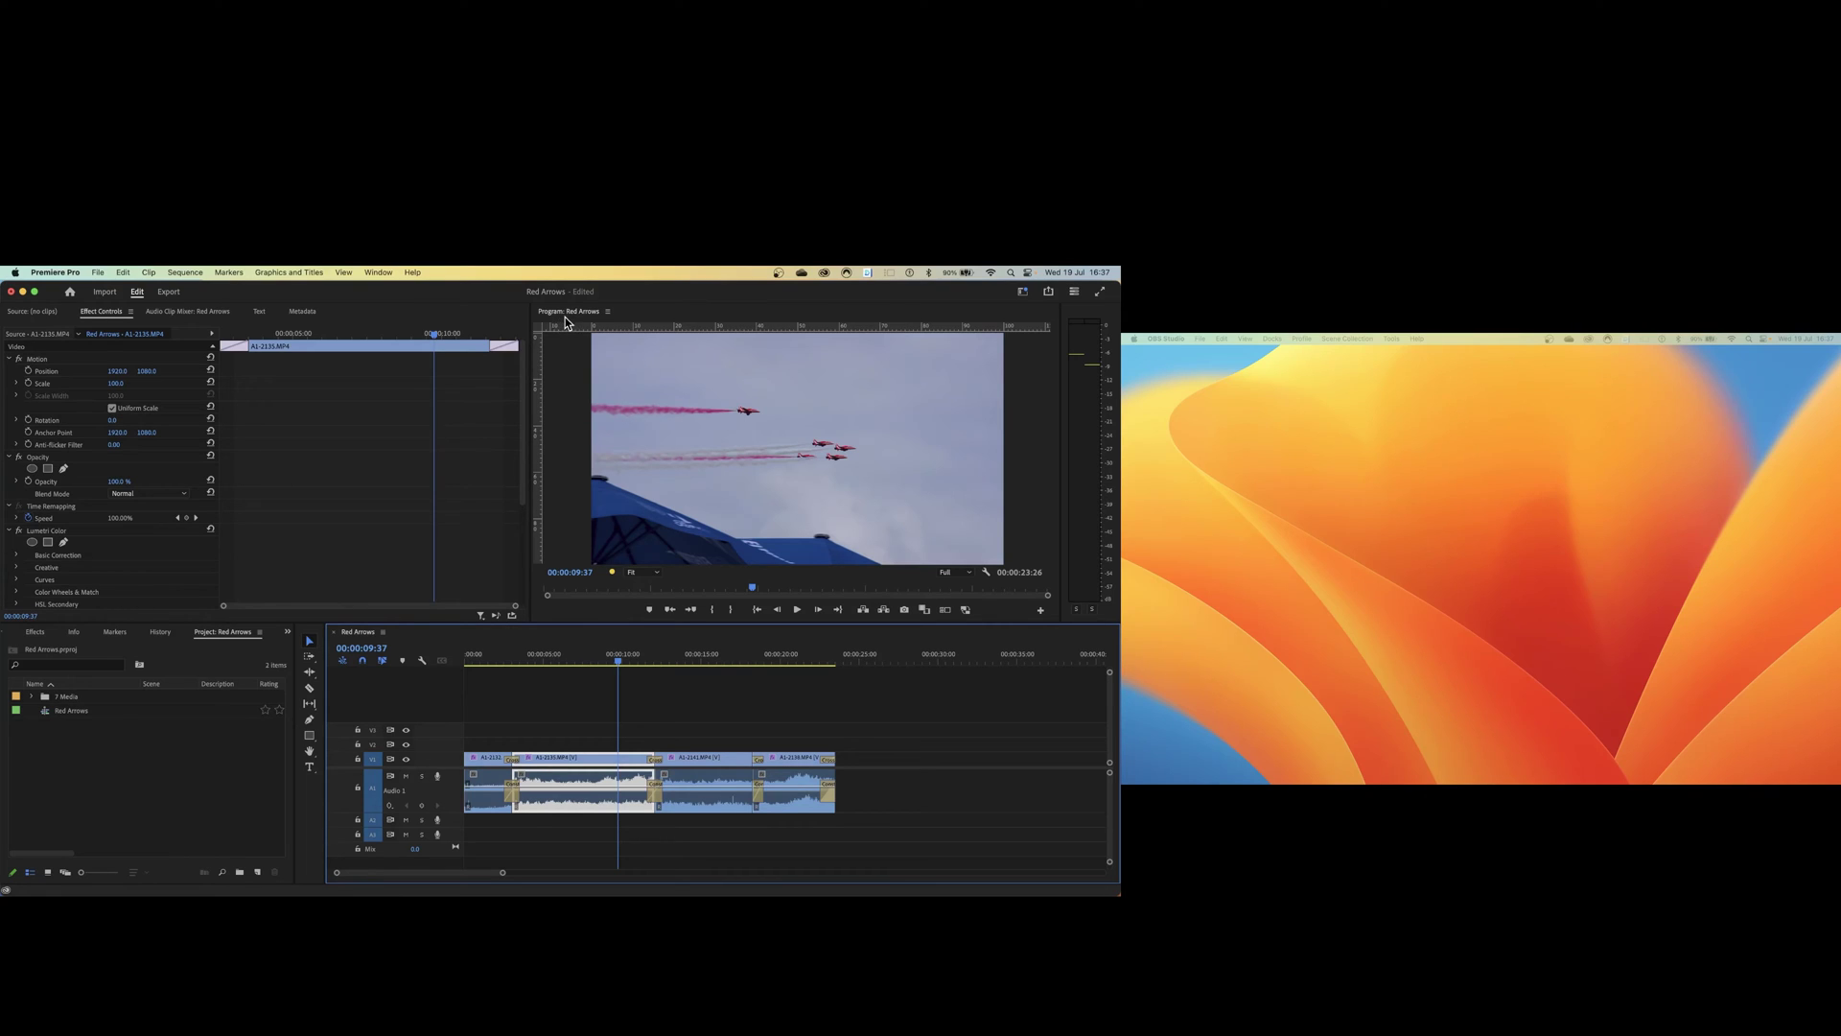
# - Move the Program monitor panel onto the second display and enlarge its floating window
pyautogui.click(661, 347)
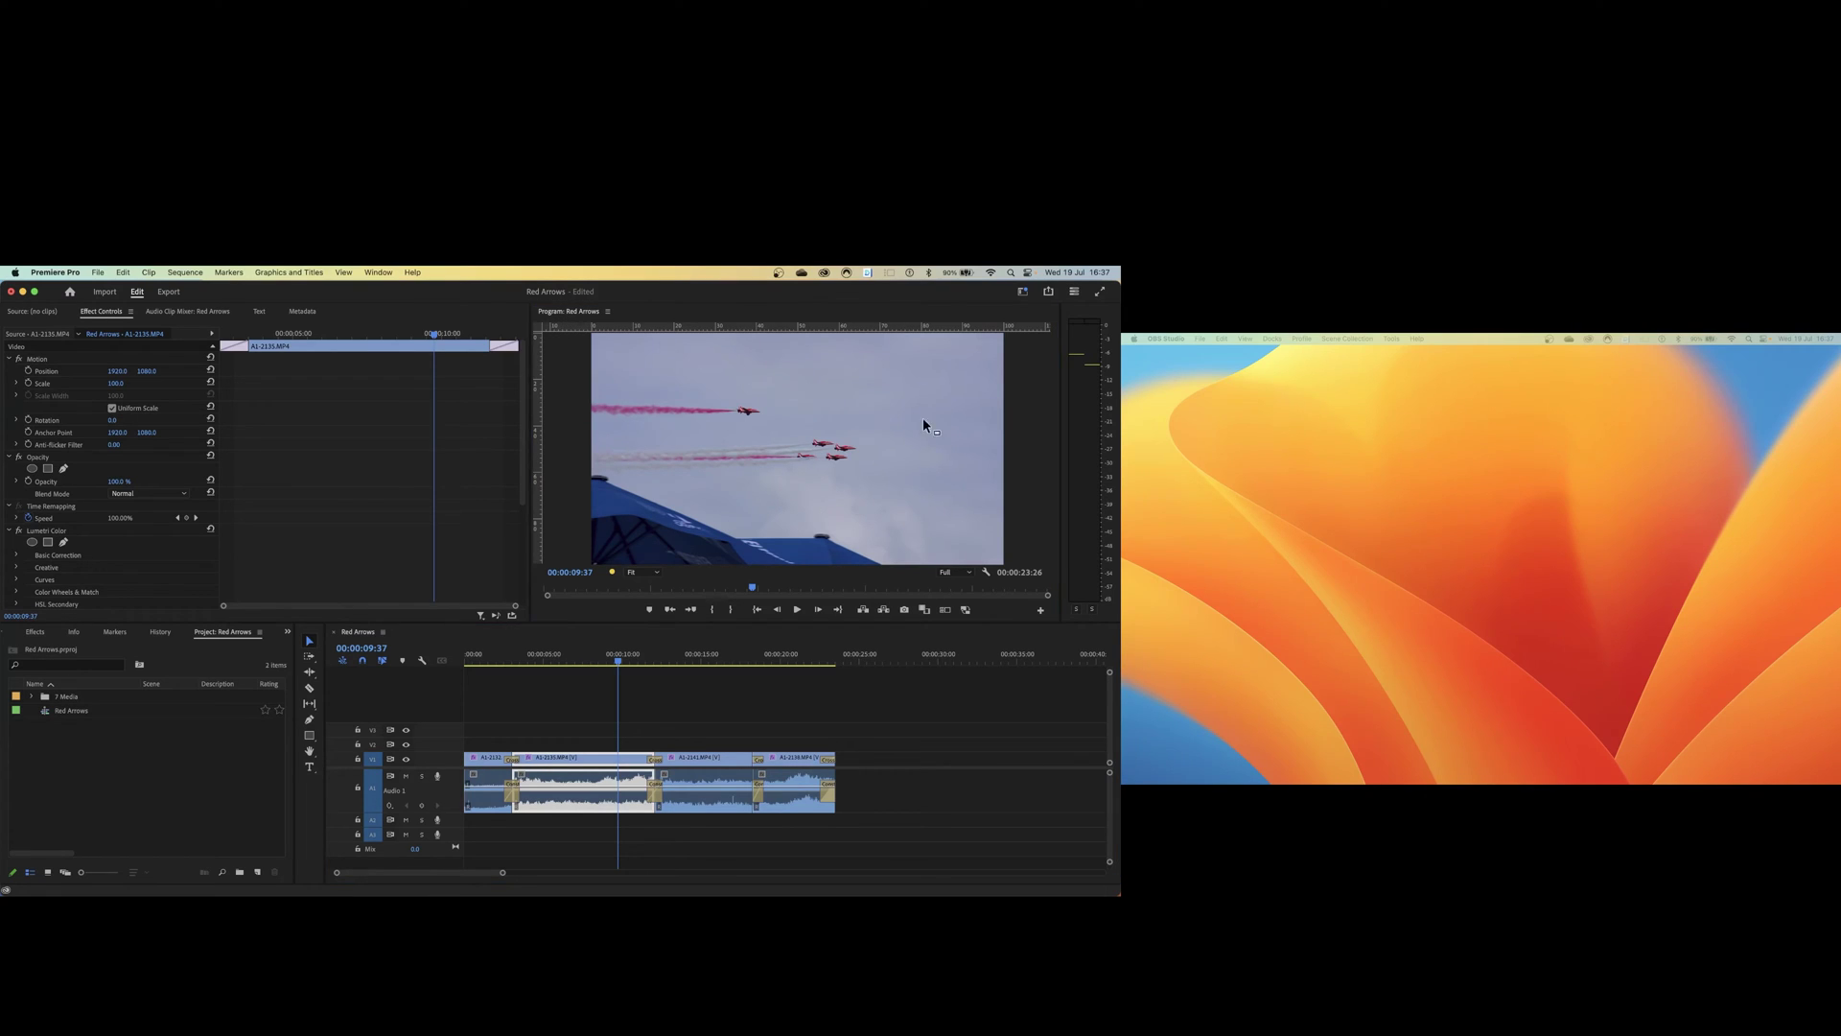
pyautogui.moveTo(932, 429); pyautogui.dragTo(1129, 366)
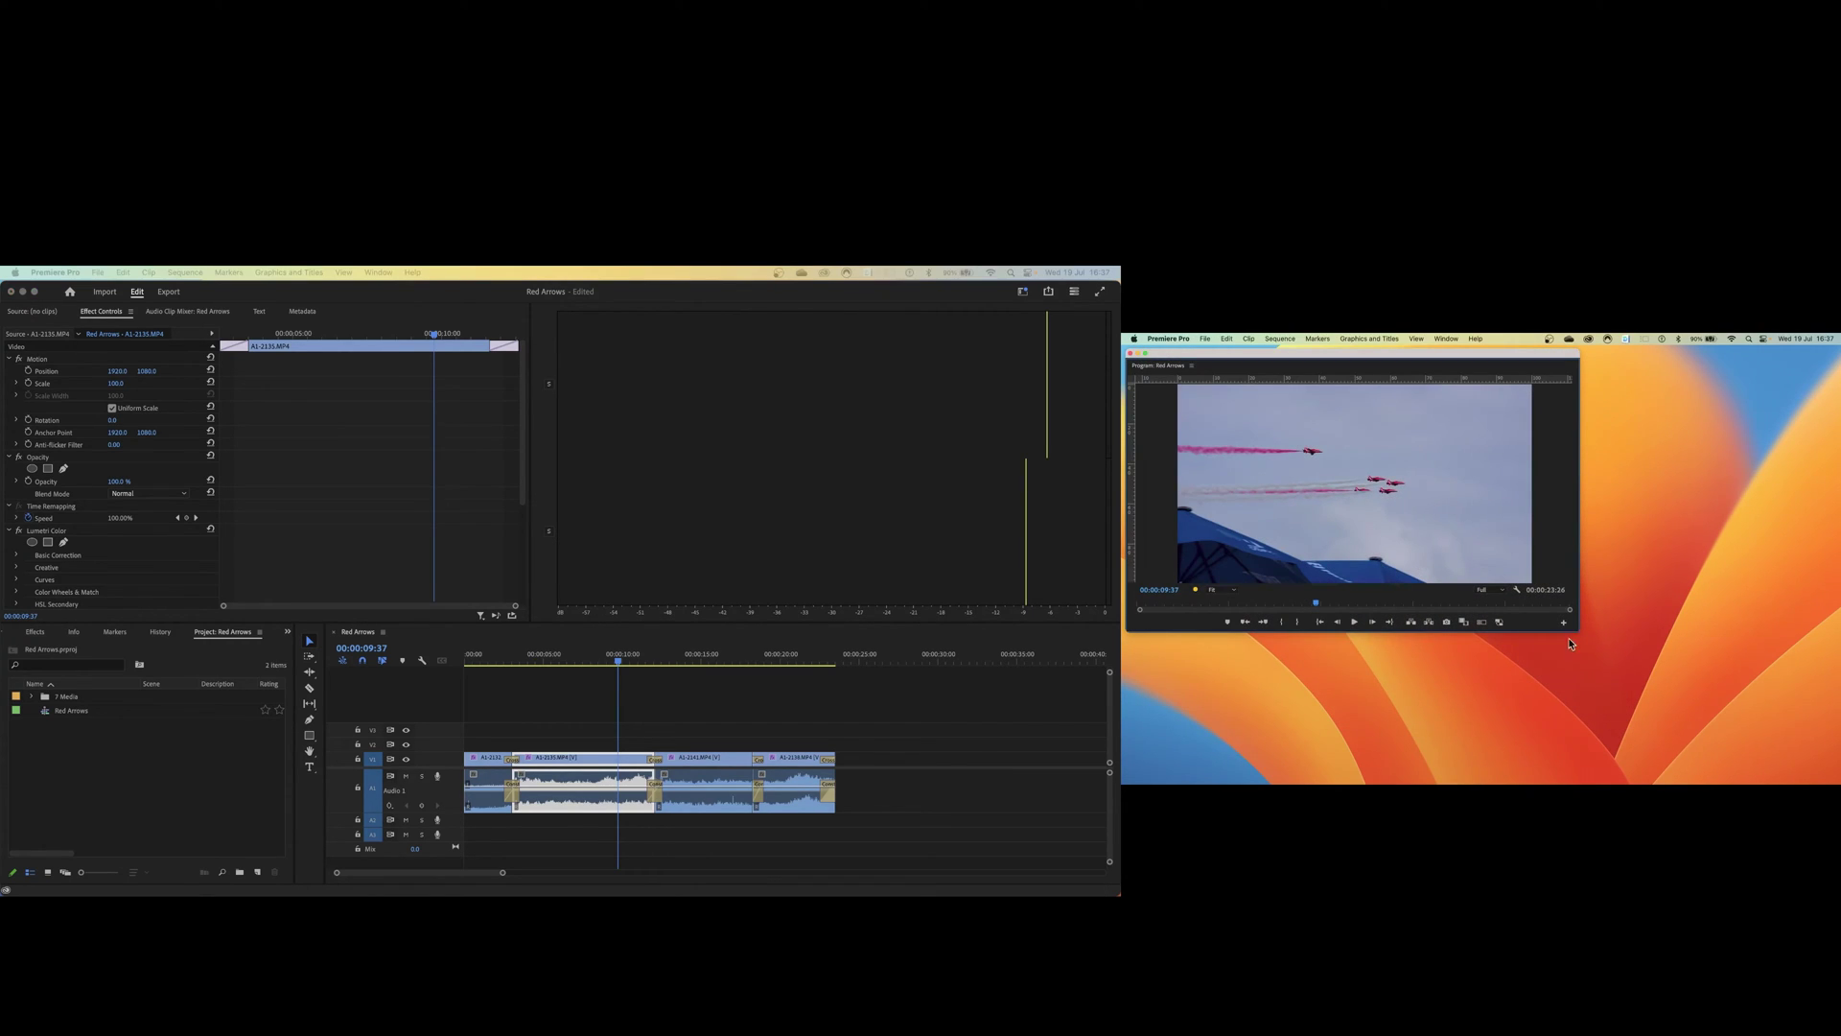
pyautogui.moveTo(1579, 633); pyautogui.dragTo(1836, 782)
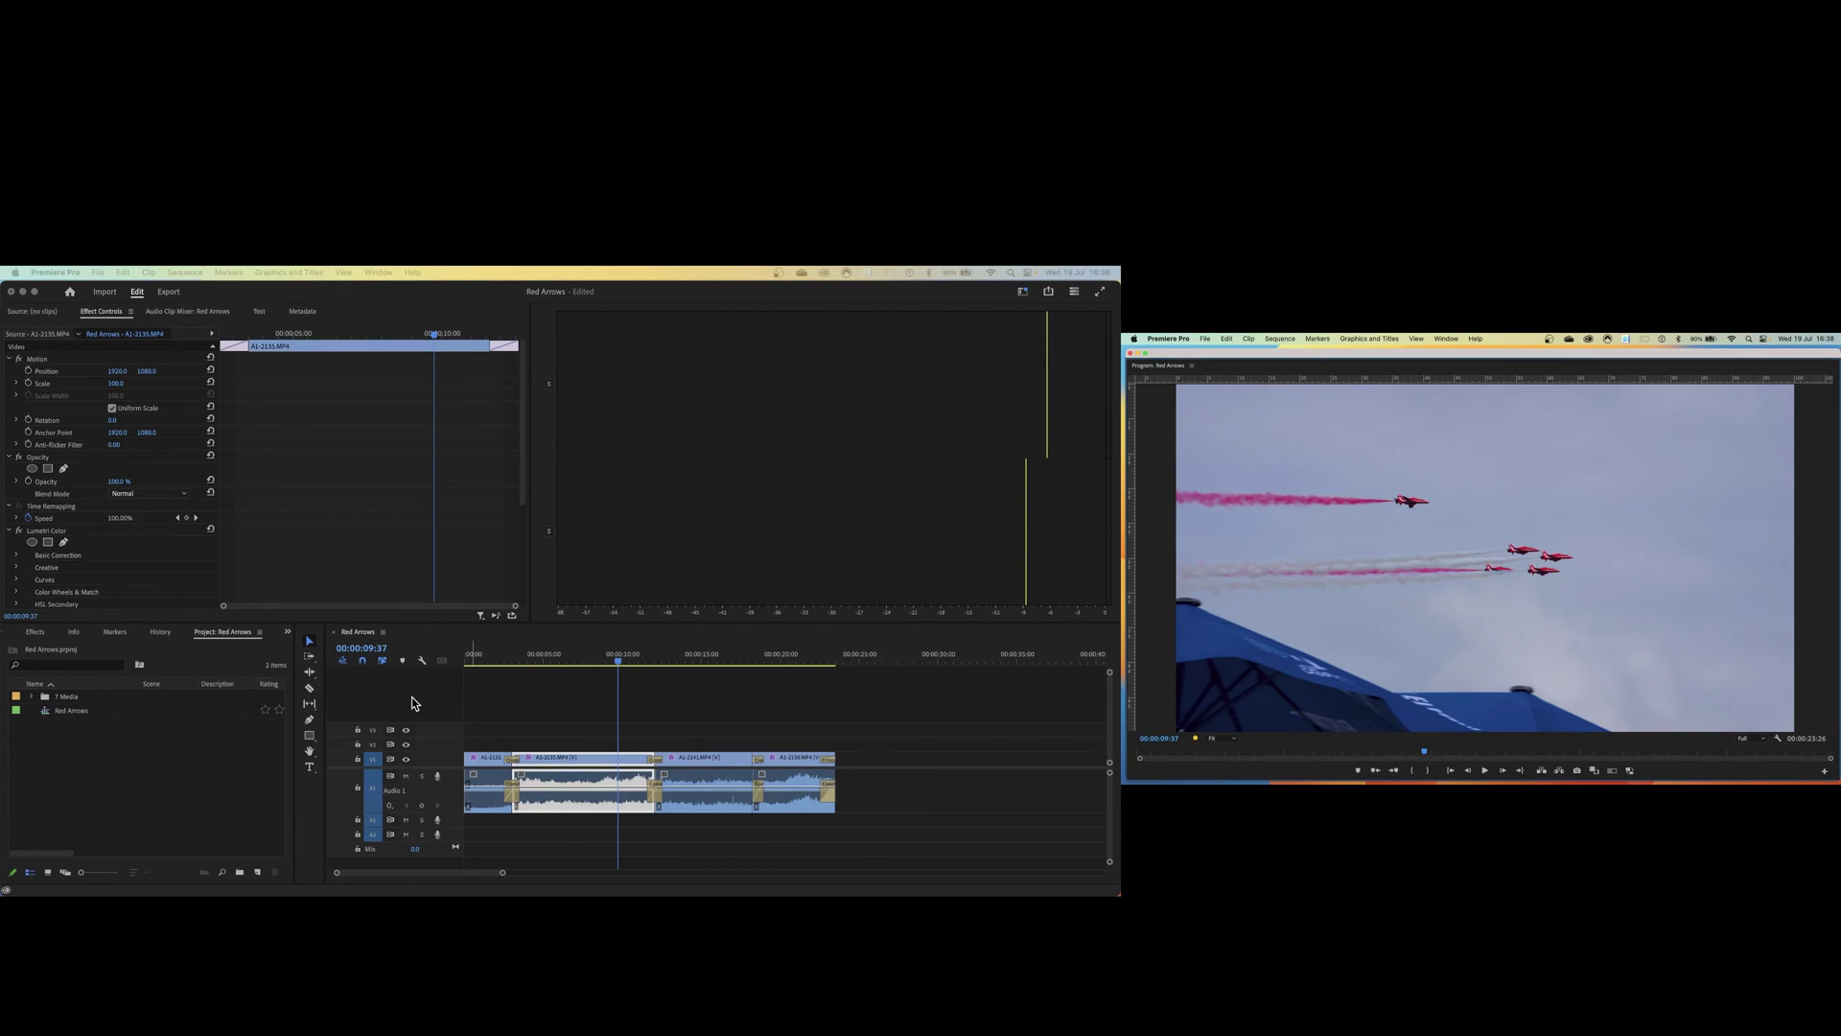
# - Play from 00:00:04:25 to 00:00:12:08, then widen the Effect Controls panel
pyautogui.click(535, 660)
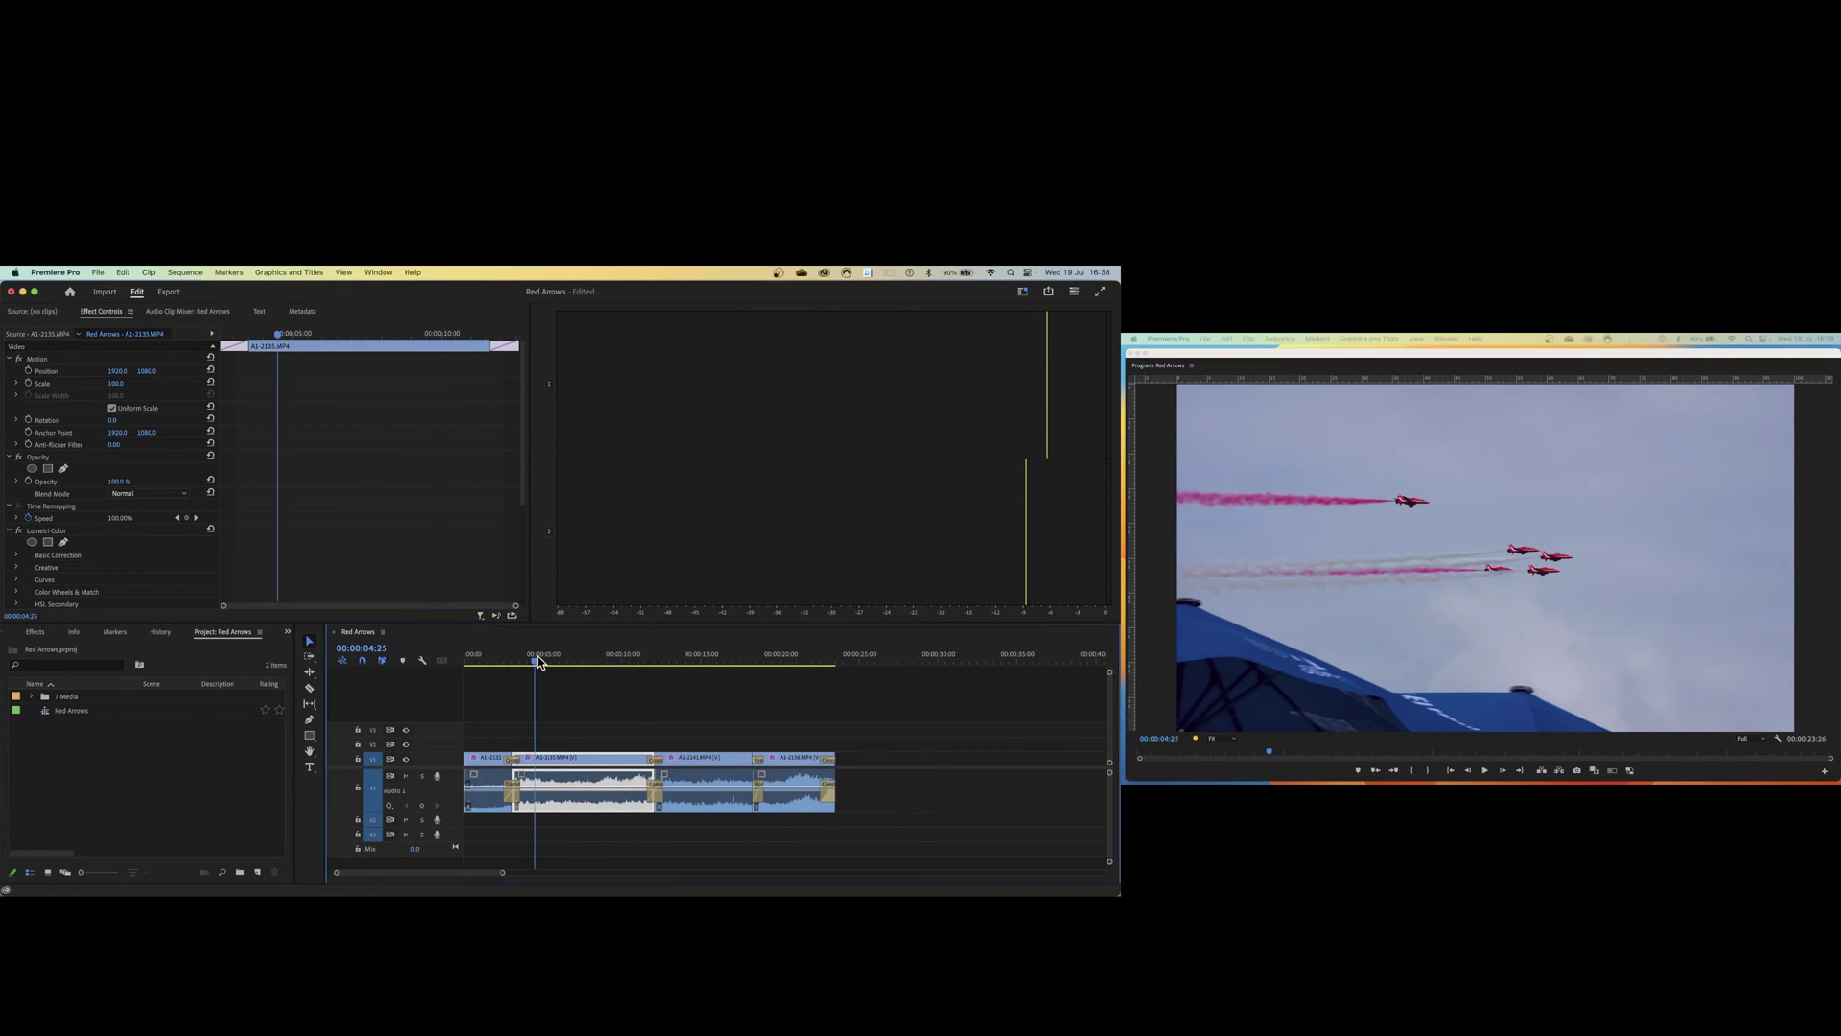
pyautogui.press('space')
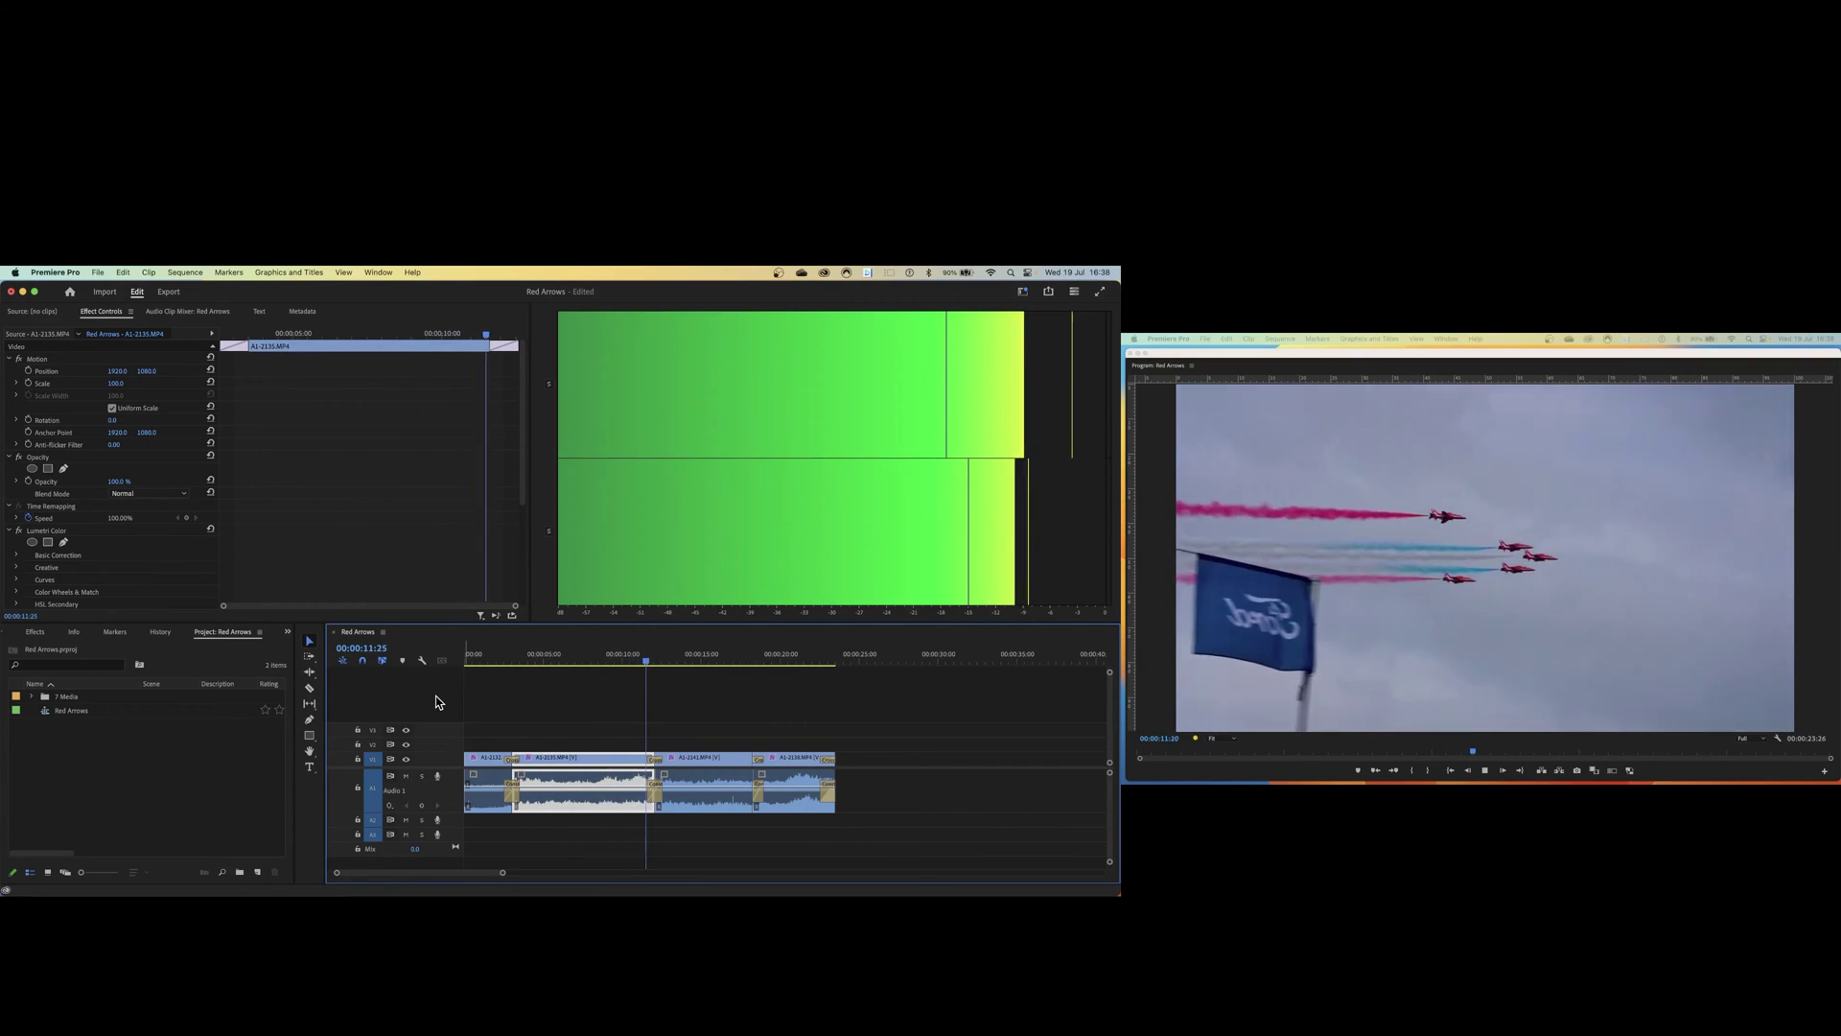
pyautogui.press('space')
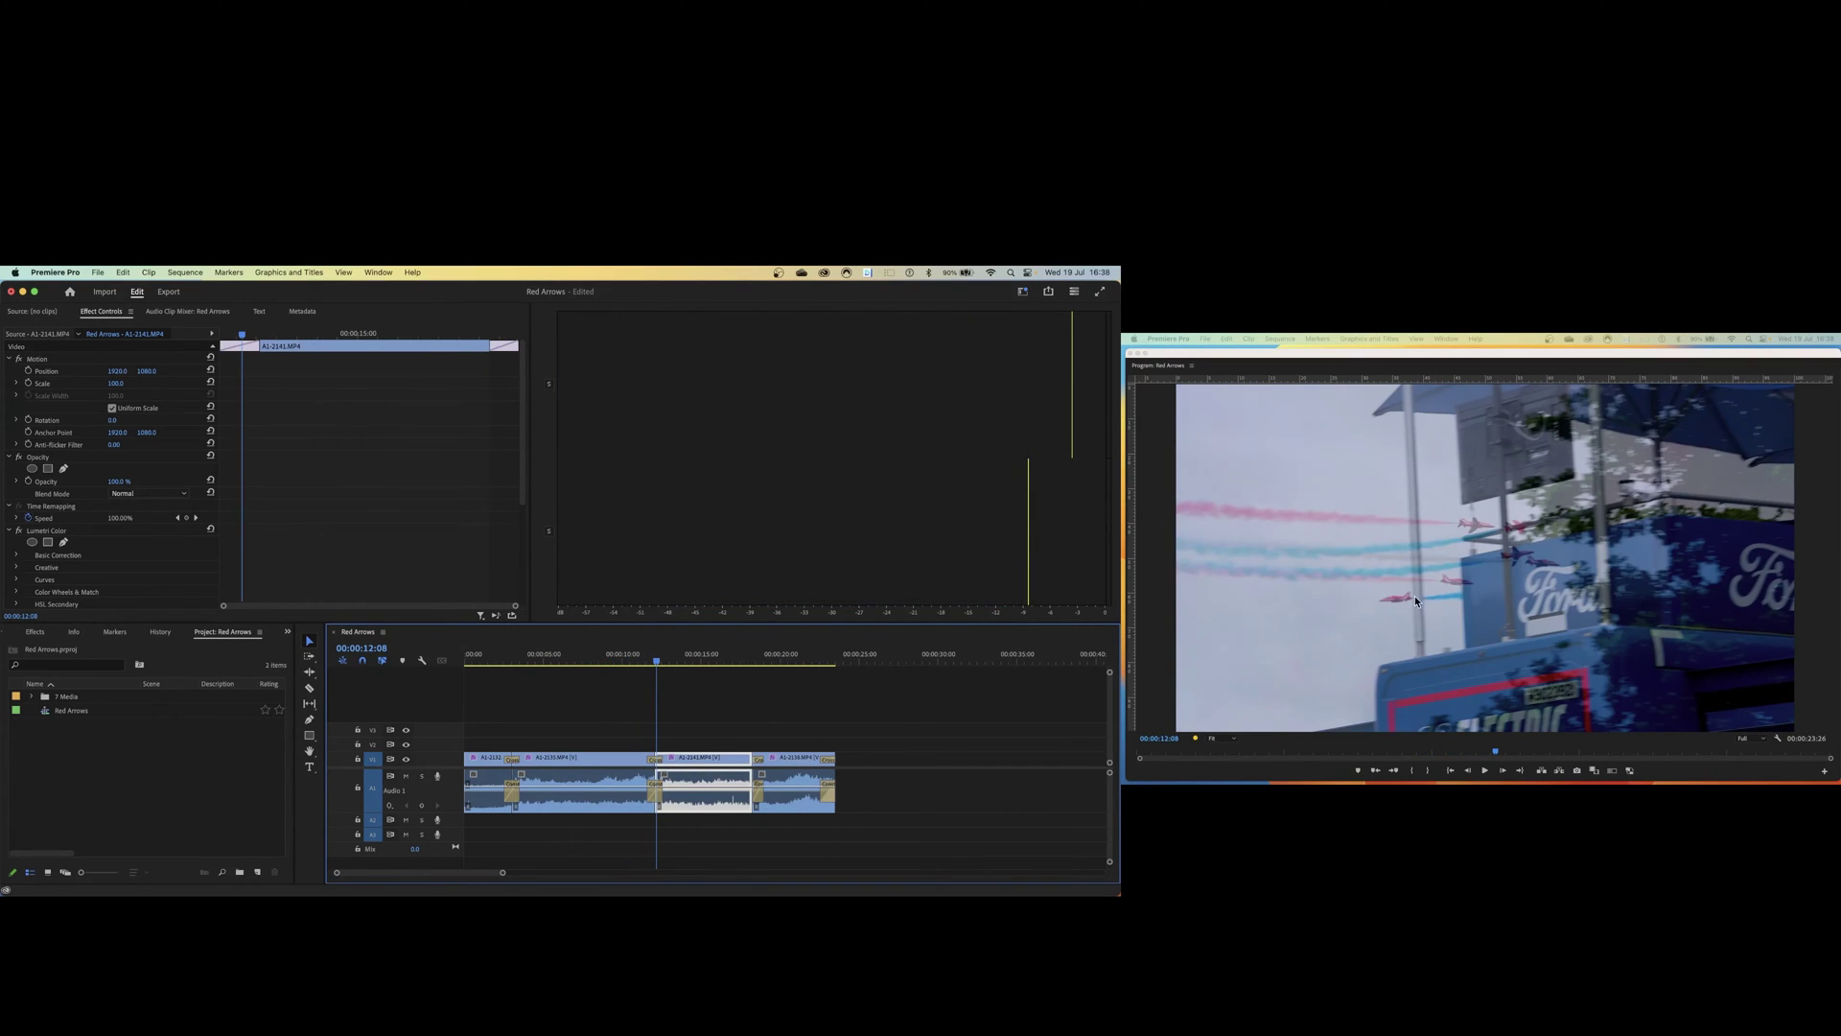
pyautogui.click(1167, 373)
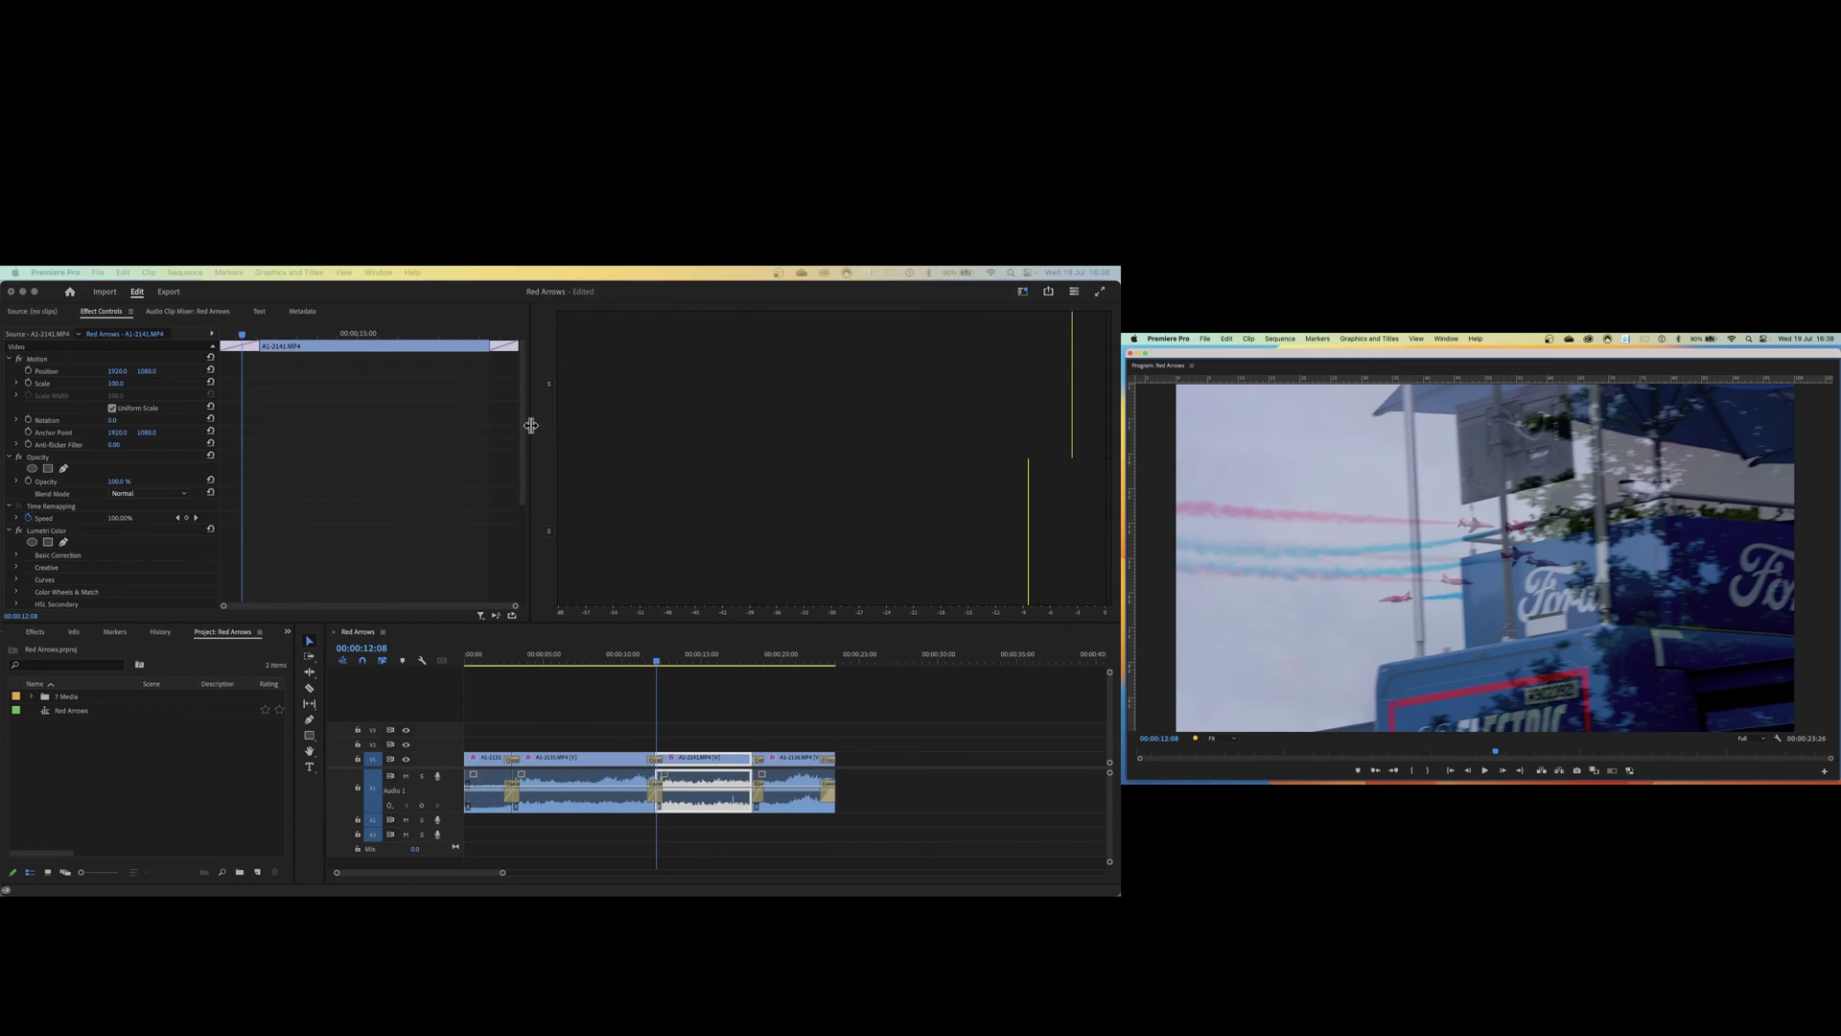
pyautogui.moveTo(531, 425); pyautogui.dragTo(895, 449)
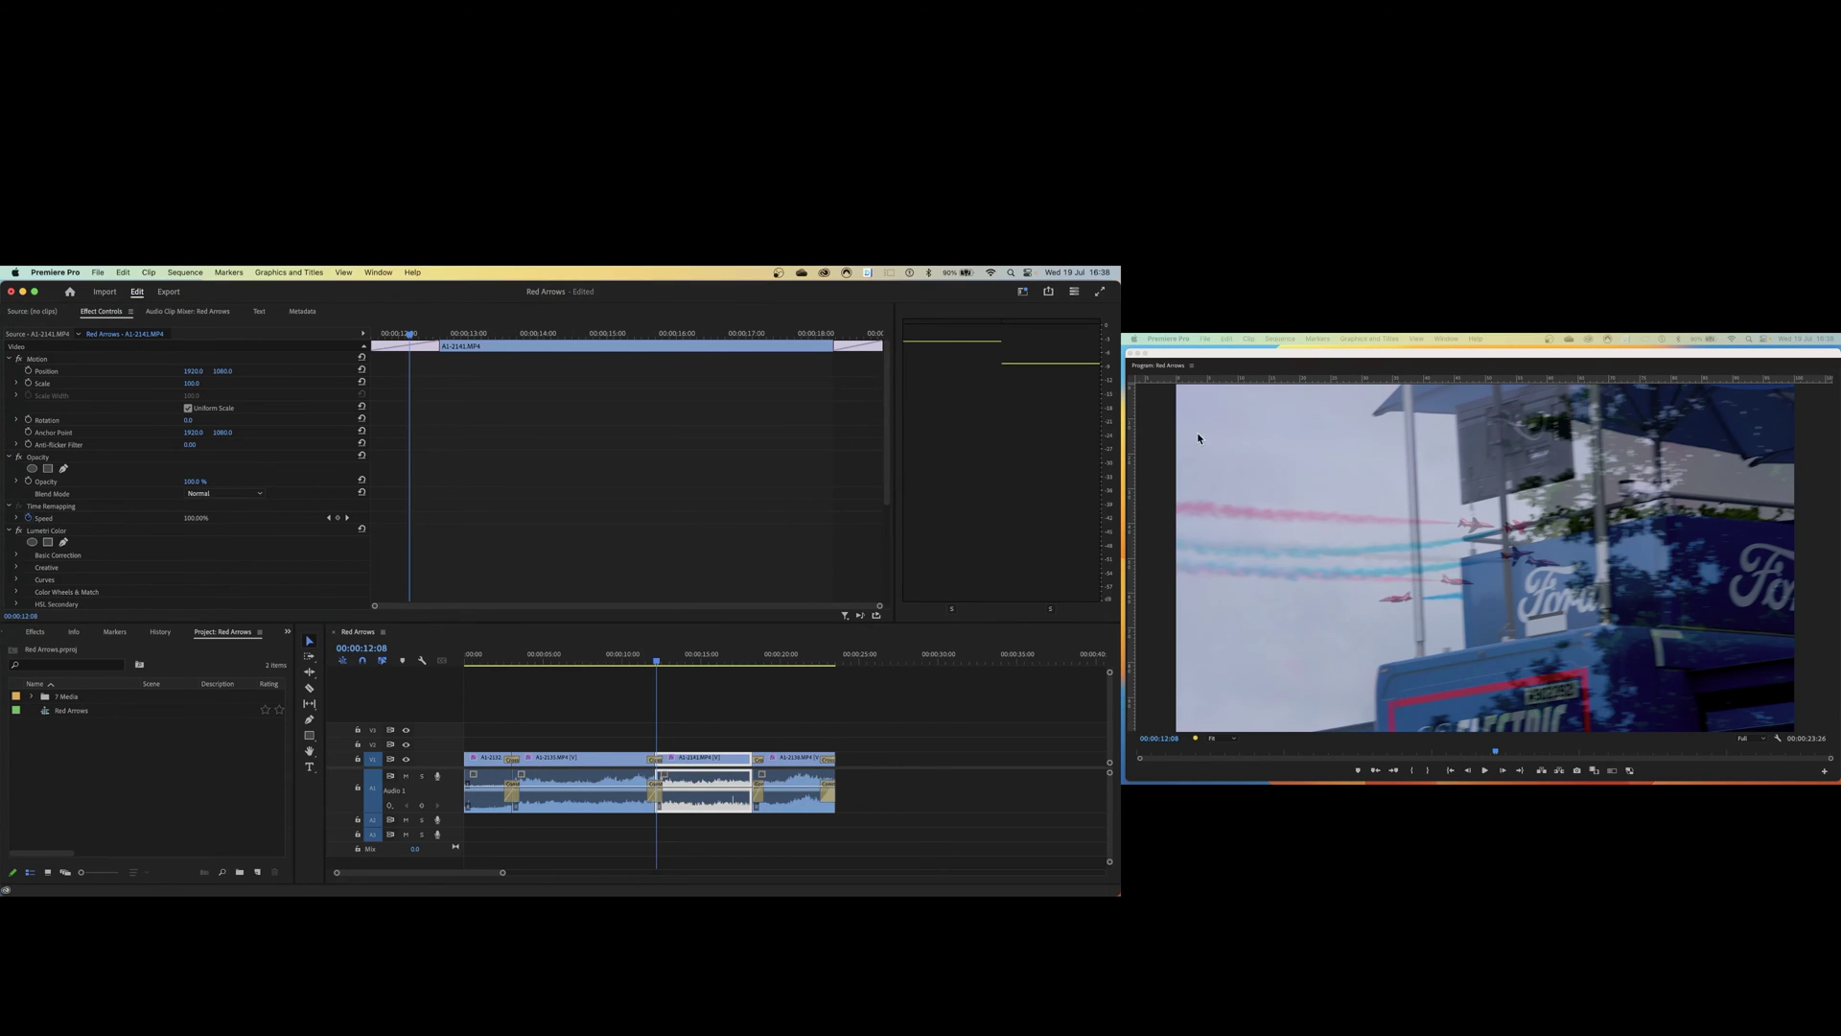
# - Redock the floating Program monitor into the main window beside Effect Controls
pyautogui.click(1170, 371)
pyautogui.moveTo(1170, 370); pyautogui.dragTo(888, 516)
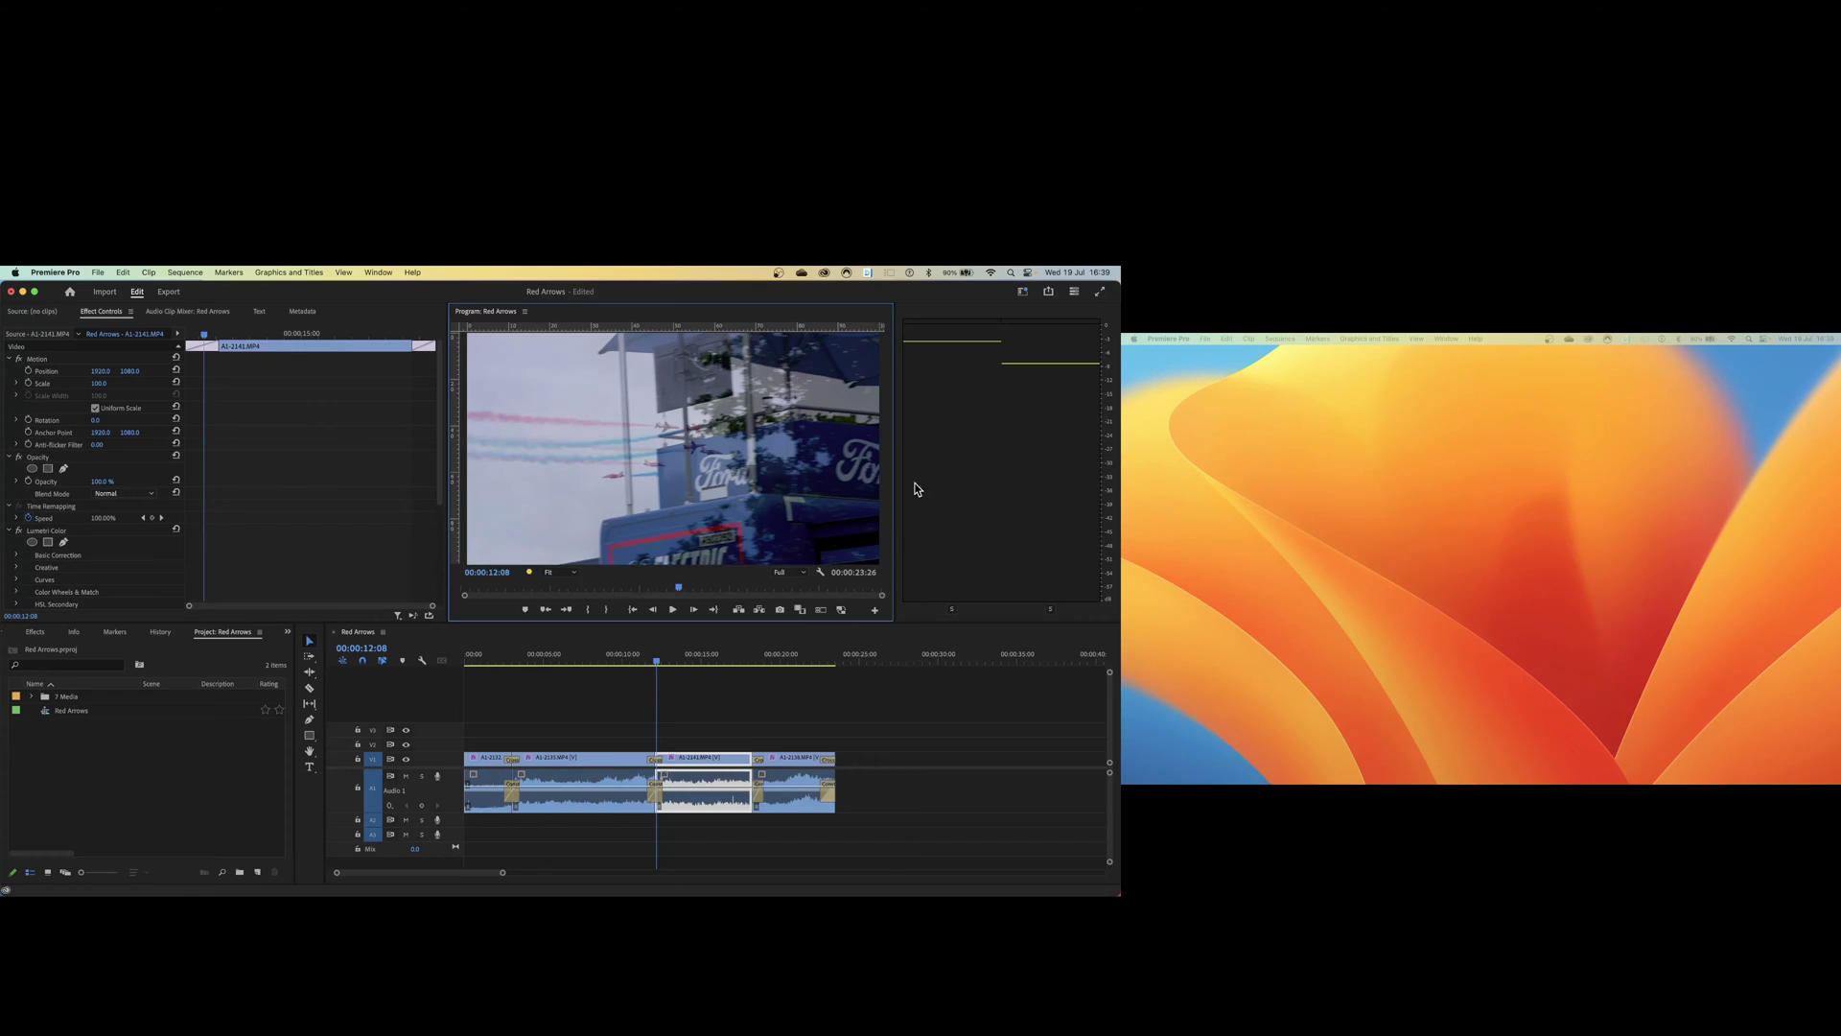
pyautogui.moveTo(895, 491); pyautogui.dragTo(1059, 505)
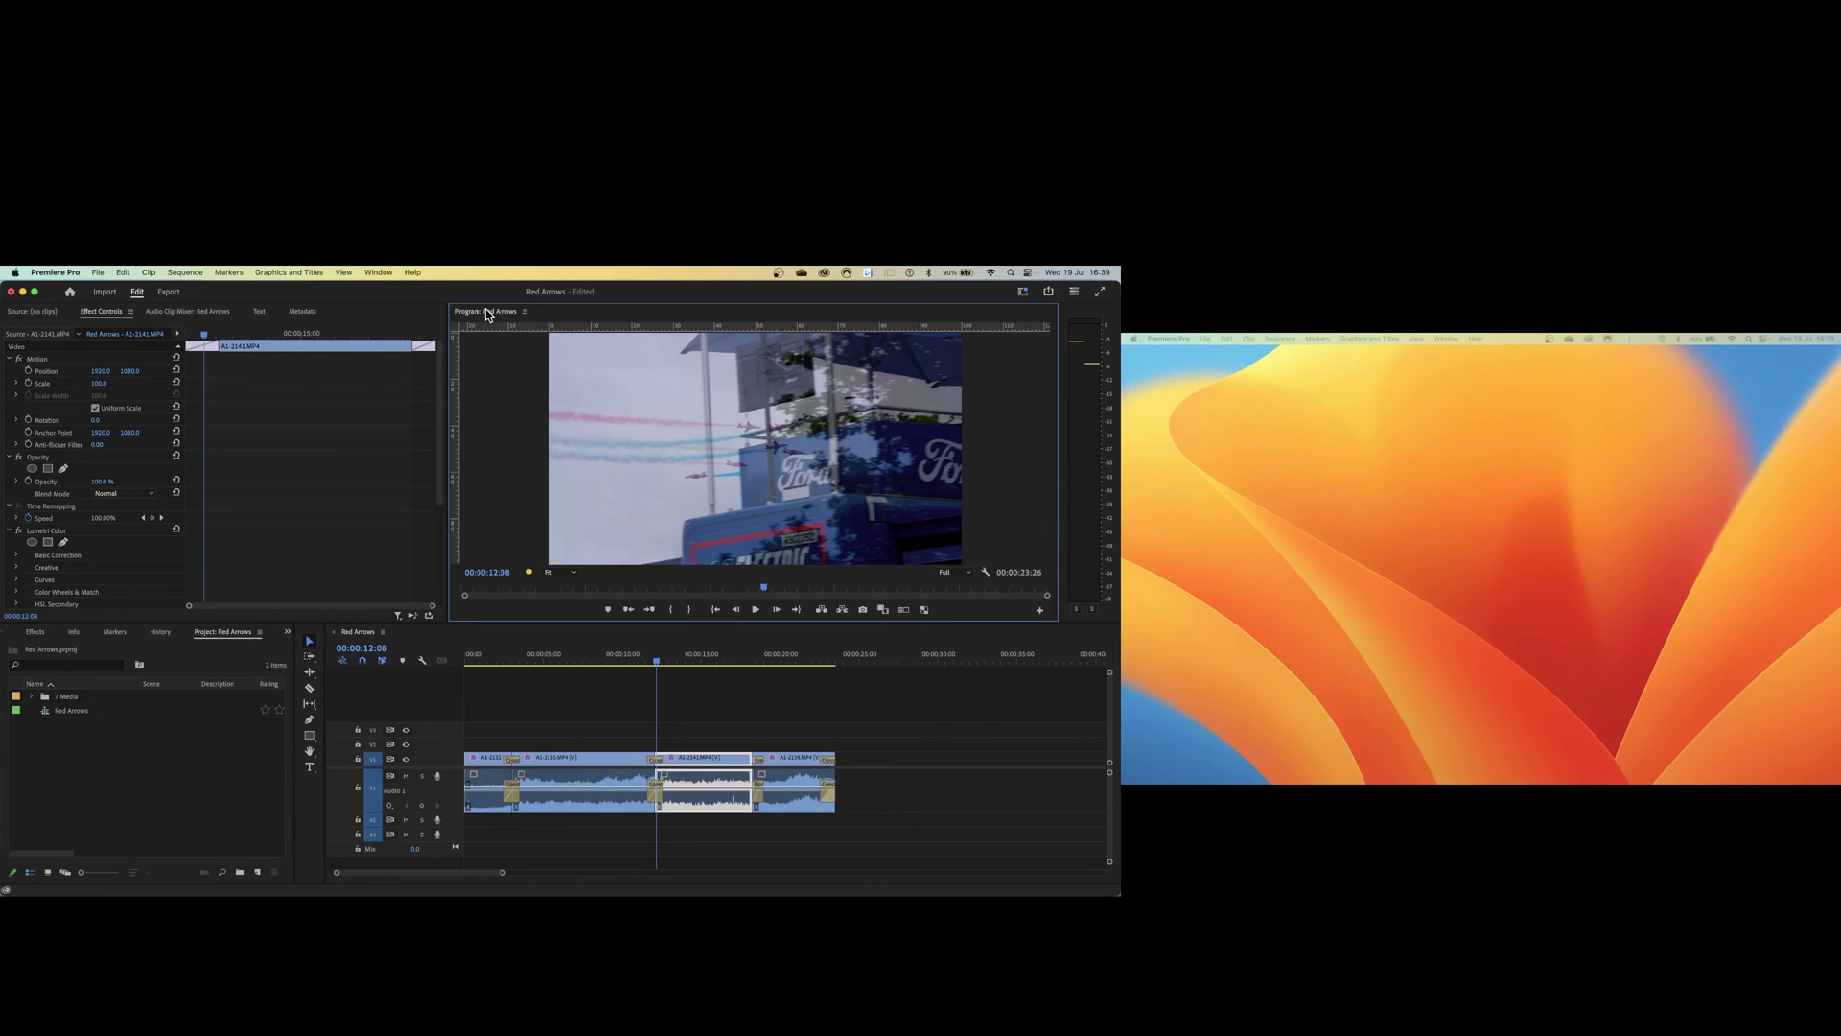
pyautogui.moveTo(485, 309); pyautogui.dragTo(1040, 438)
pyautogui.click(1022, 291)
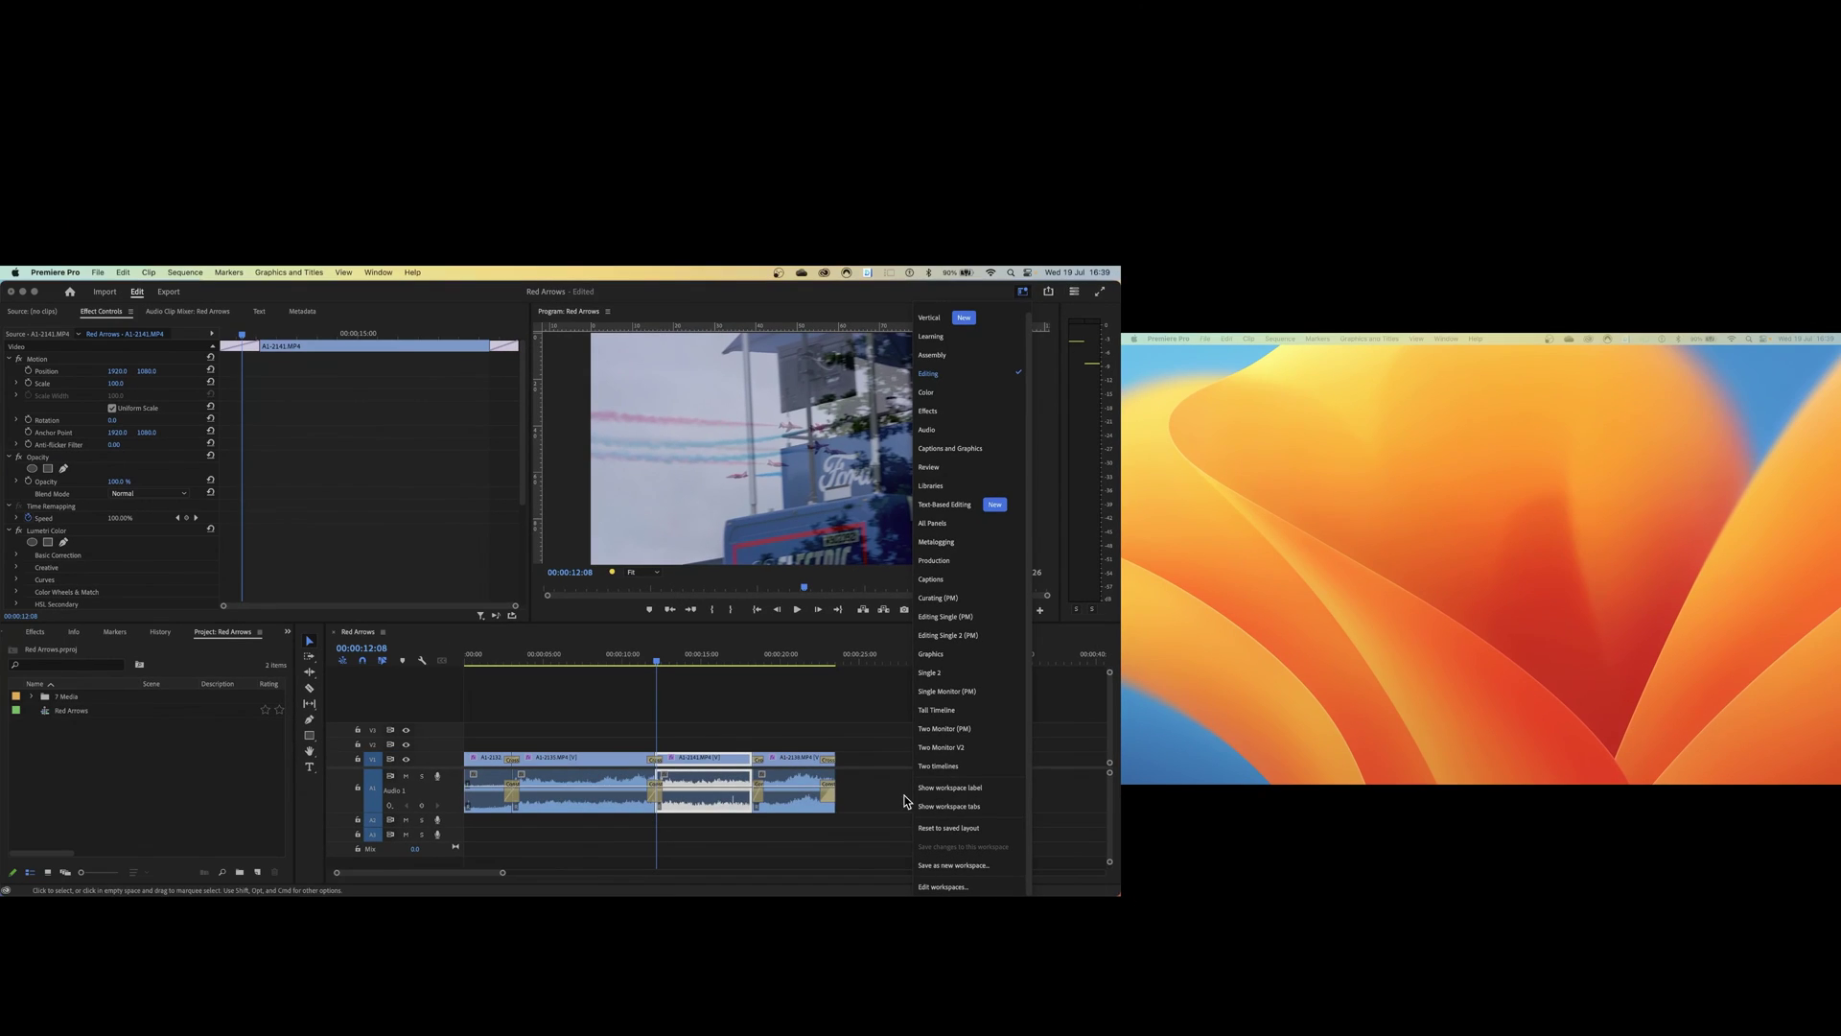
pyautogui.click(615, 275)
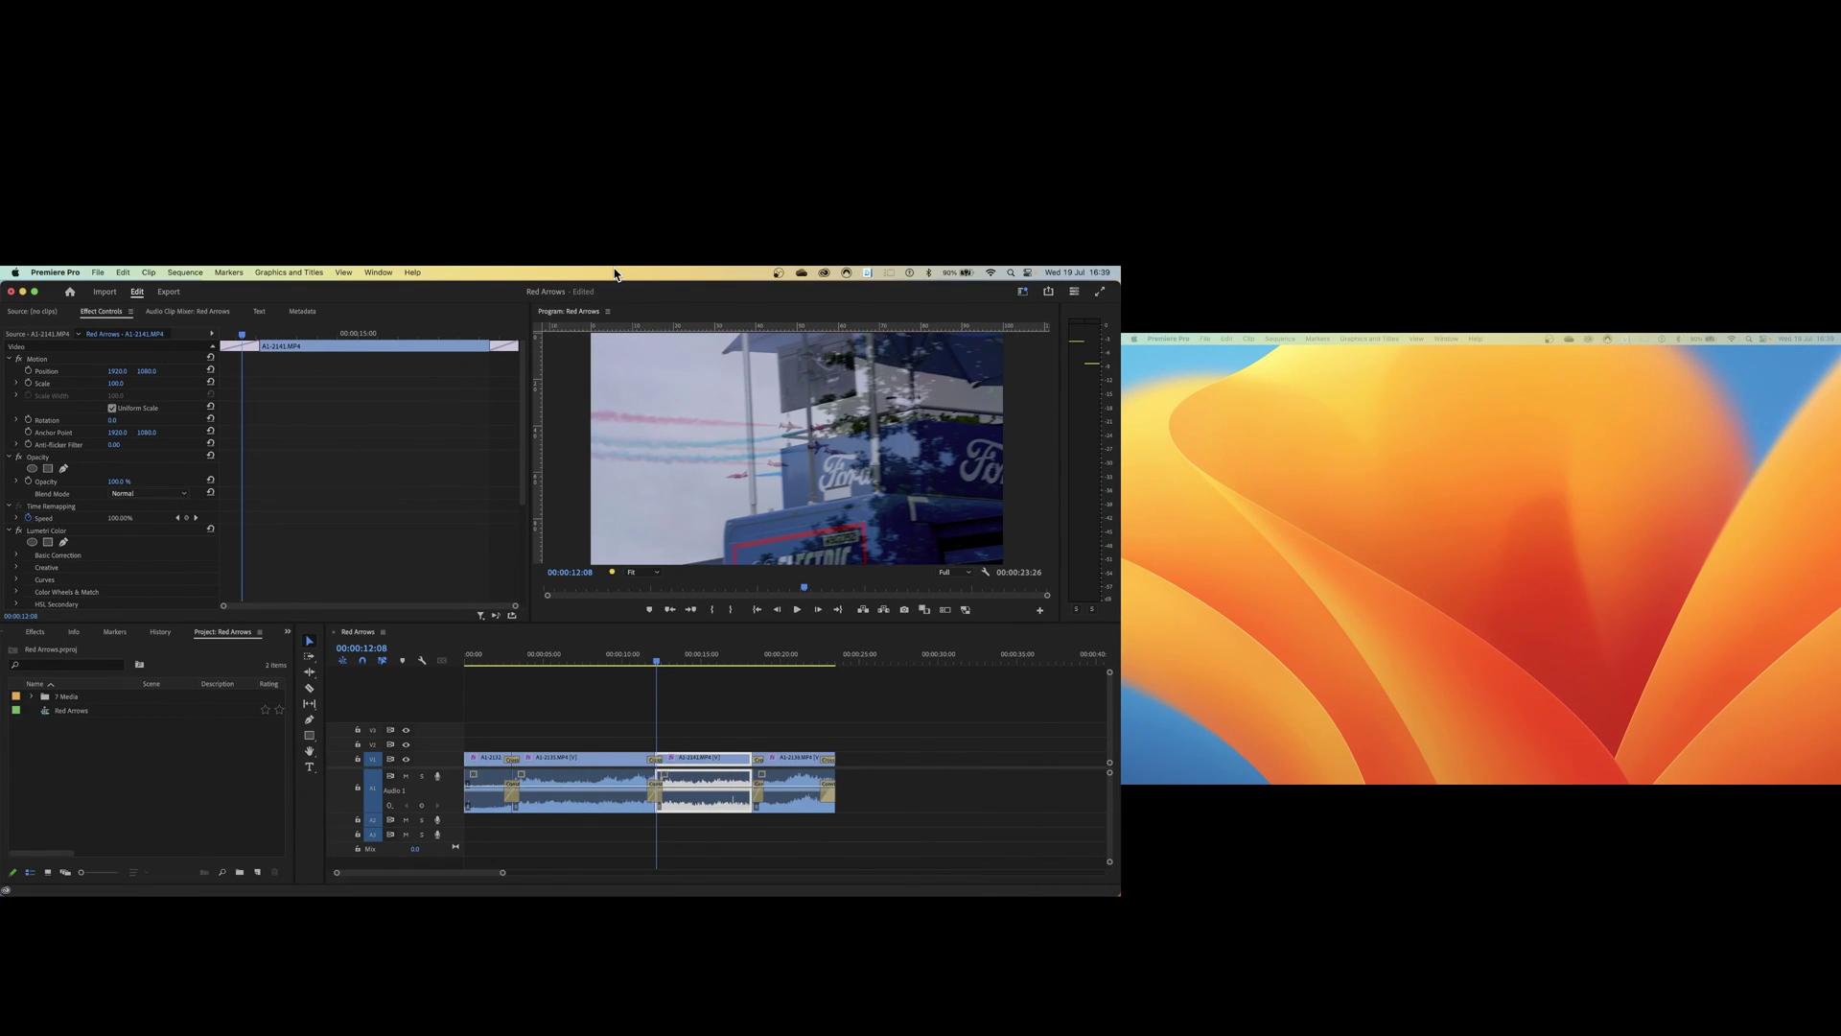